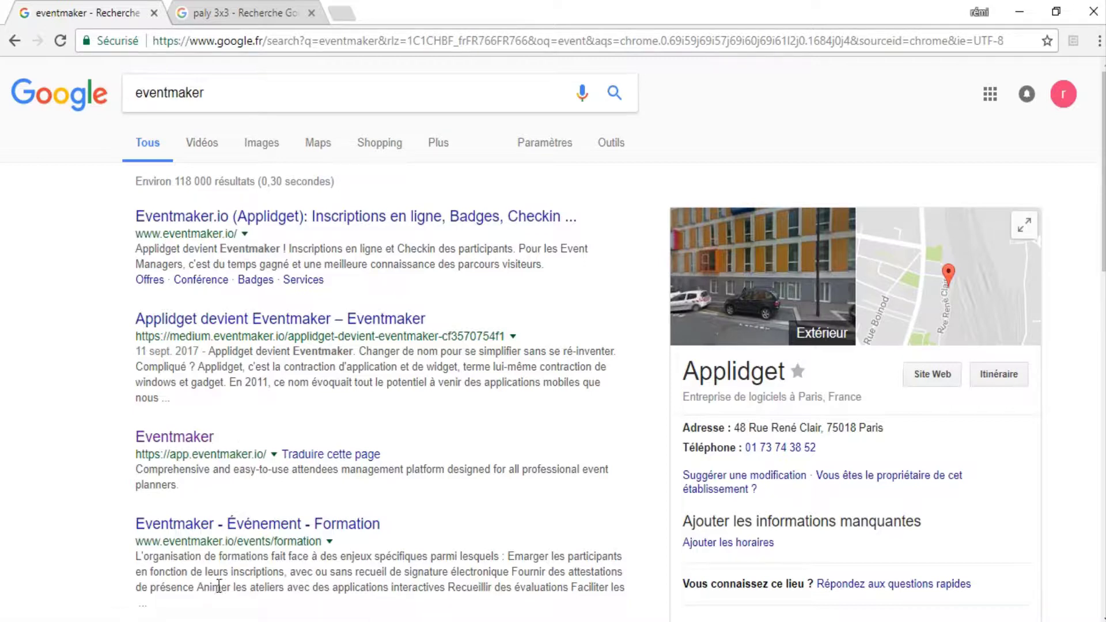
# Scroll the Google 'eventmaker' results until the FIBA3x3 Online EventMaker link shows.
pyautogui.scroll(-3, 242, 351)
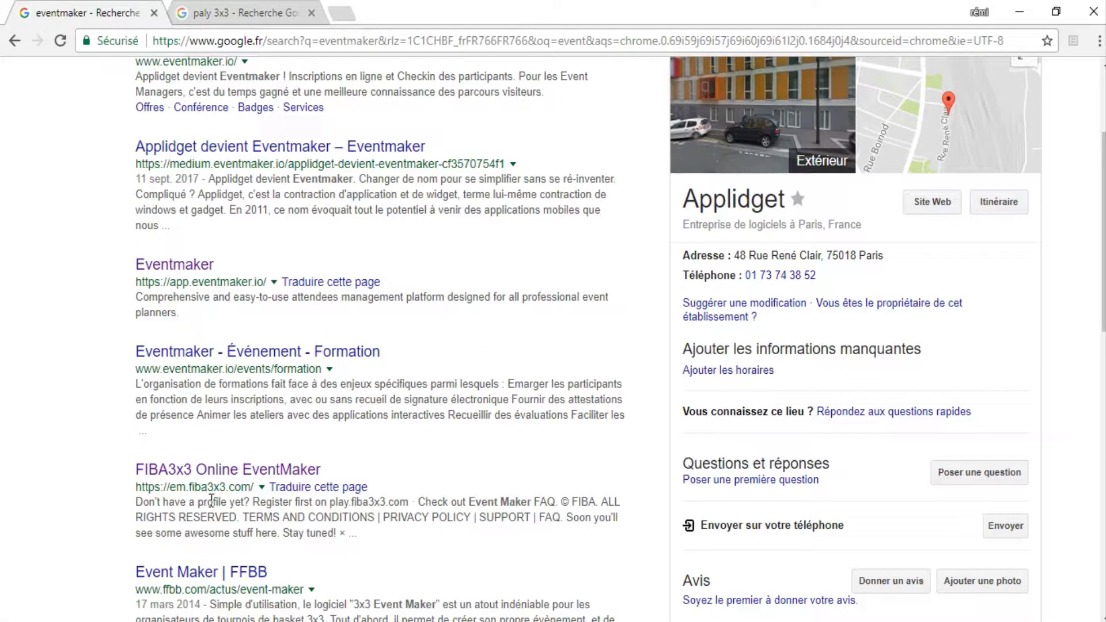
# Open the FIBA3x3 Online EventMaker login page, then switch to the 'paly 3x3' results tab.
pyautogui.click(216, 469)
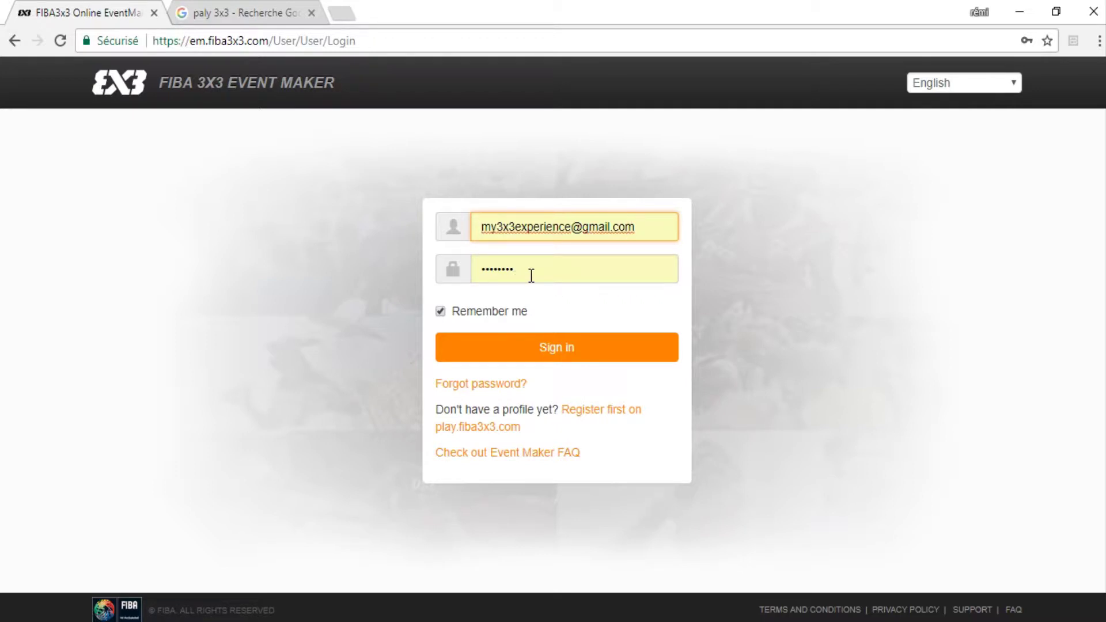
pyautogui.click(242, 10)
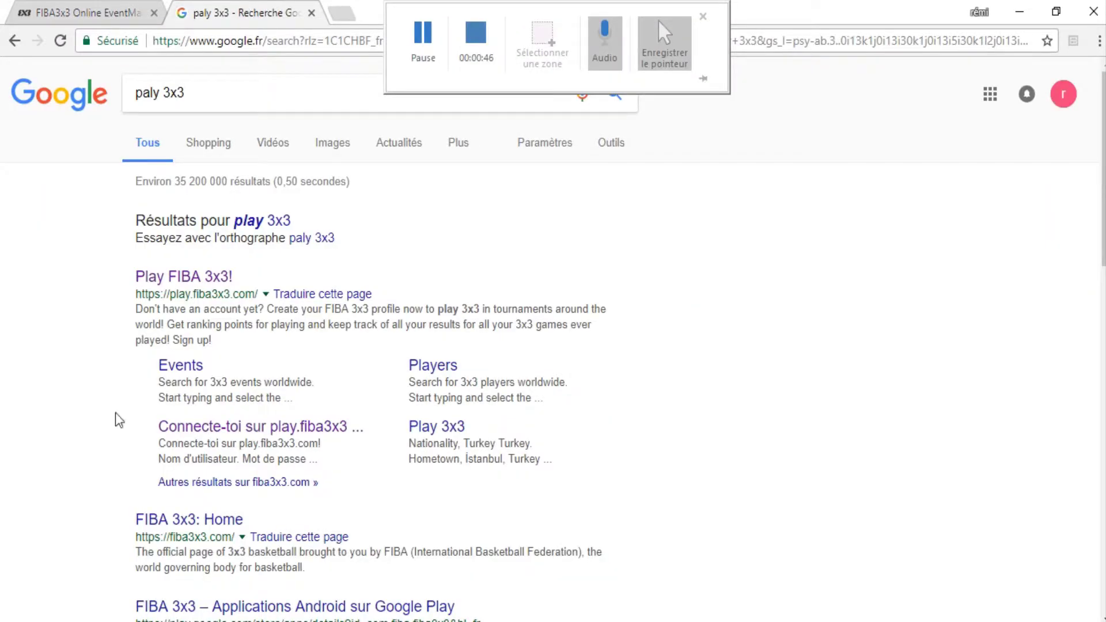
# Load play.fiba3x3.com from the 'Play FIBA 3x3!' search result.
pyautogui.click(182, 278)
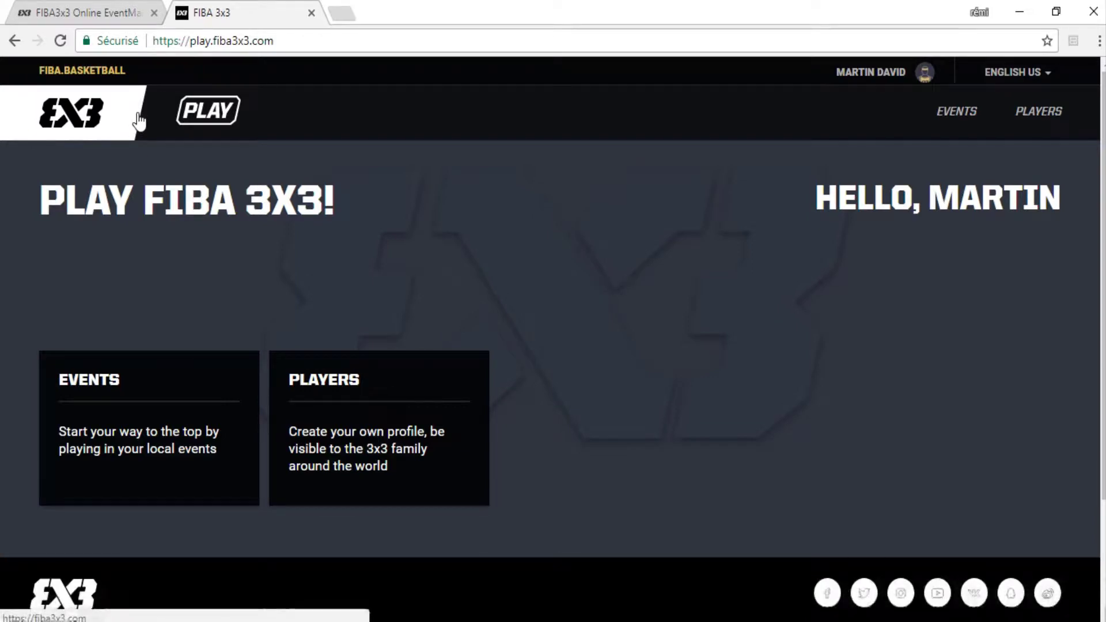
# Sign in on the Event Maker tab, then go back to the play.fiba3x3.com tab.
pyautogui.click(85, 2)
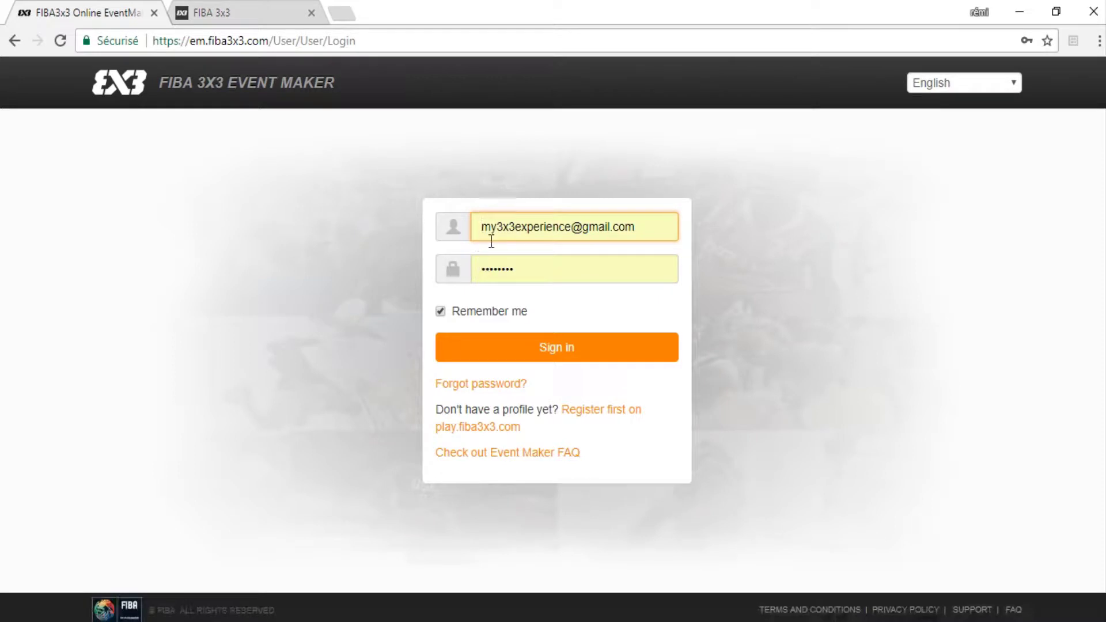
pyautogui.click(526, 349)
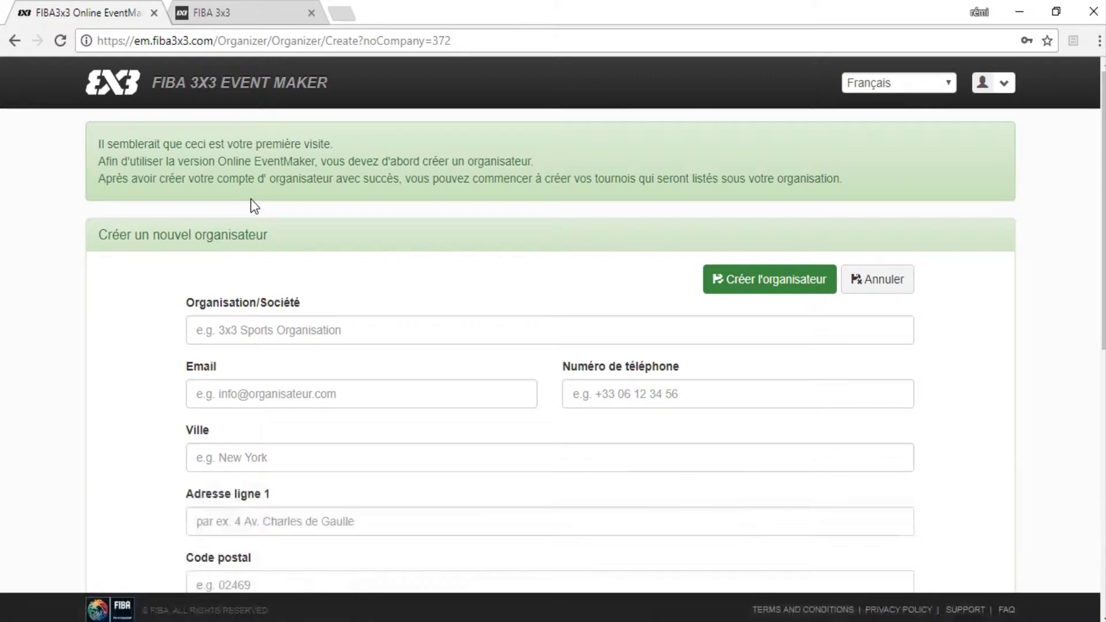
pyautogui.click(222, 5)
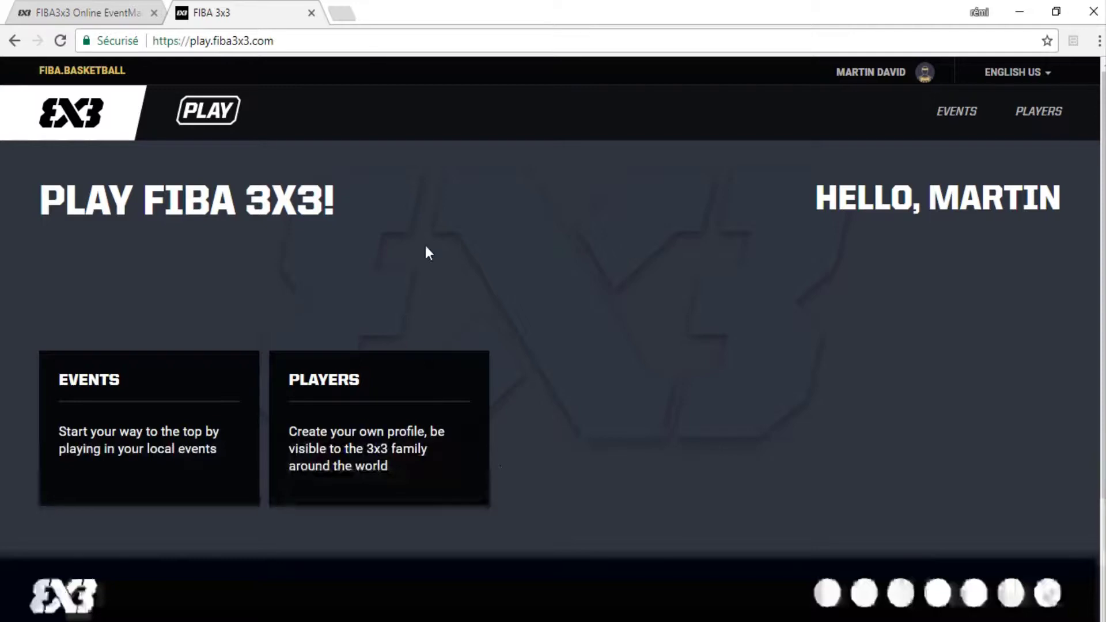
# Bring up Change Password from the Play account menu, ending on Event Maker's new organizer form.
pyautogui.click(869, 74)
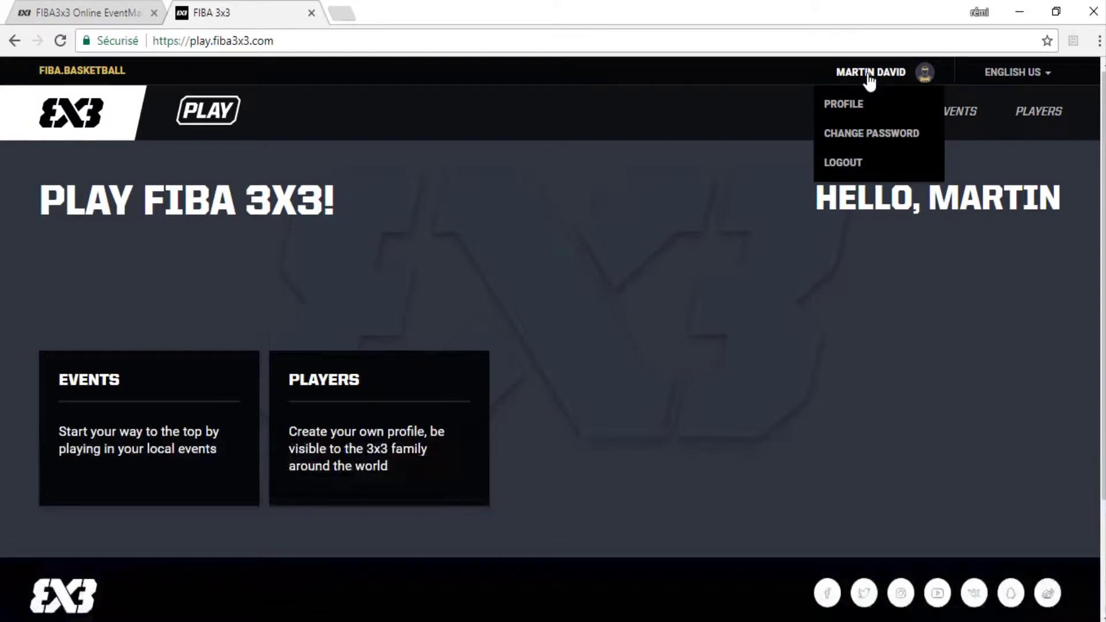
pyautogui.click(851, 136)
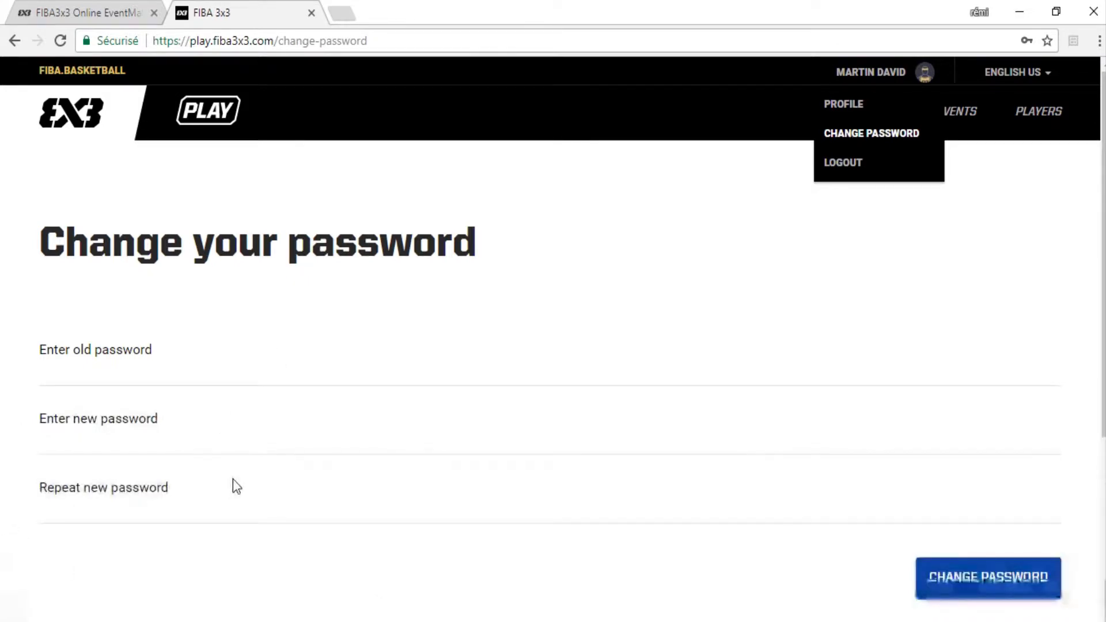
pyautogui.click(95, 18)
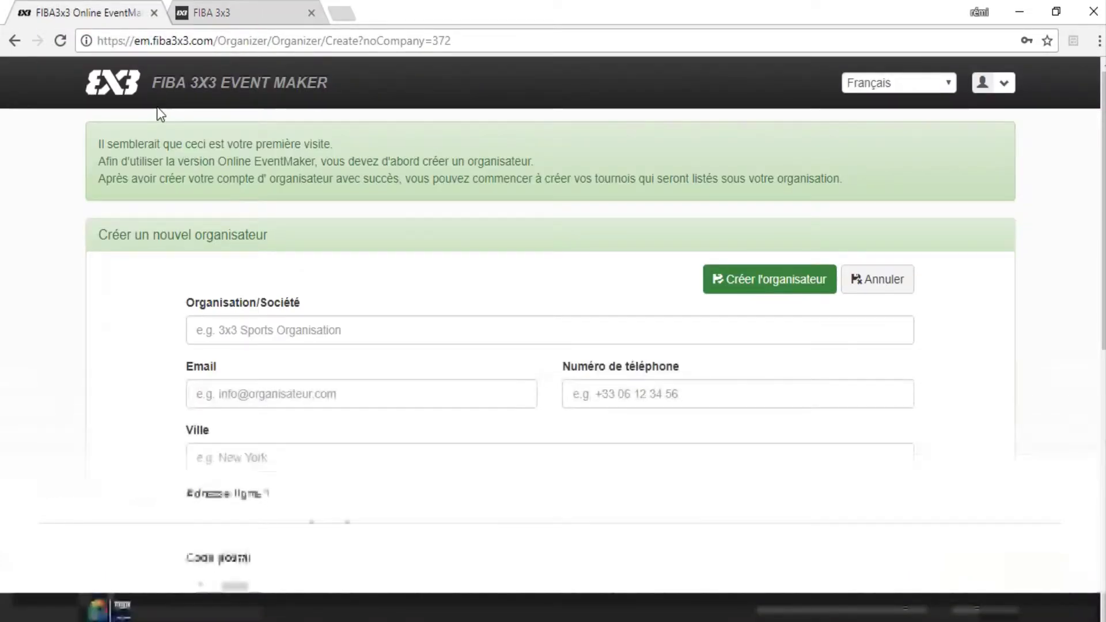
pyautogui.click(204, 15)
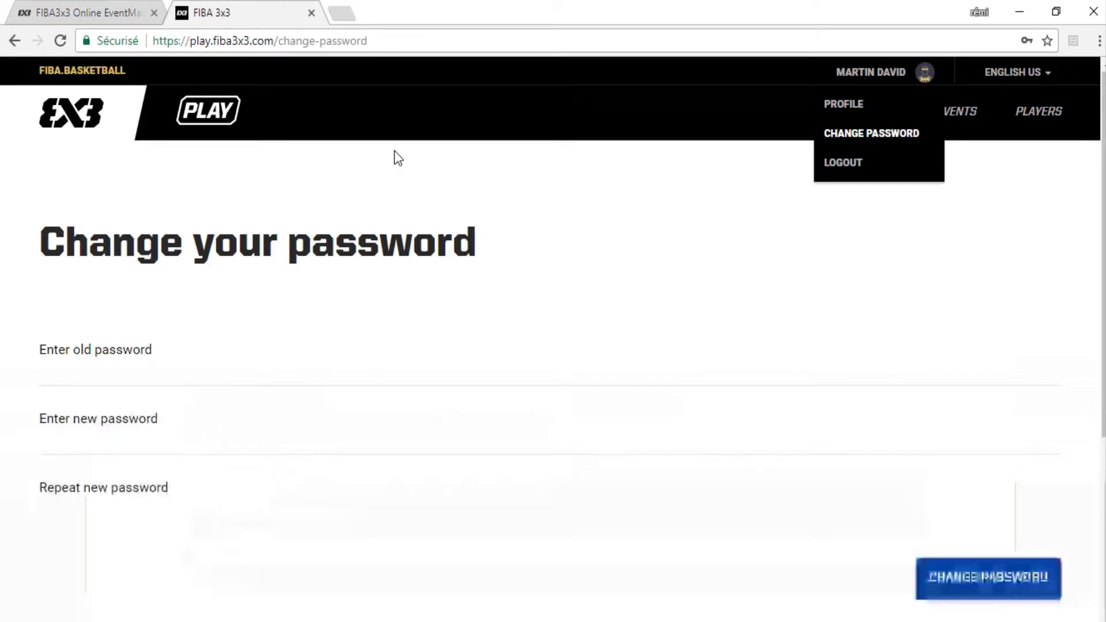
pyautogui.click(110, 7)
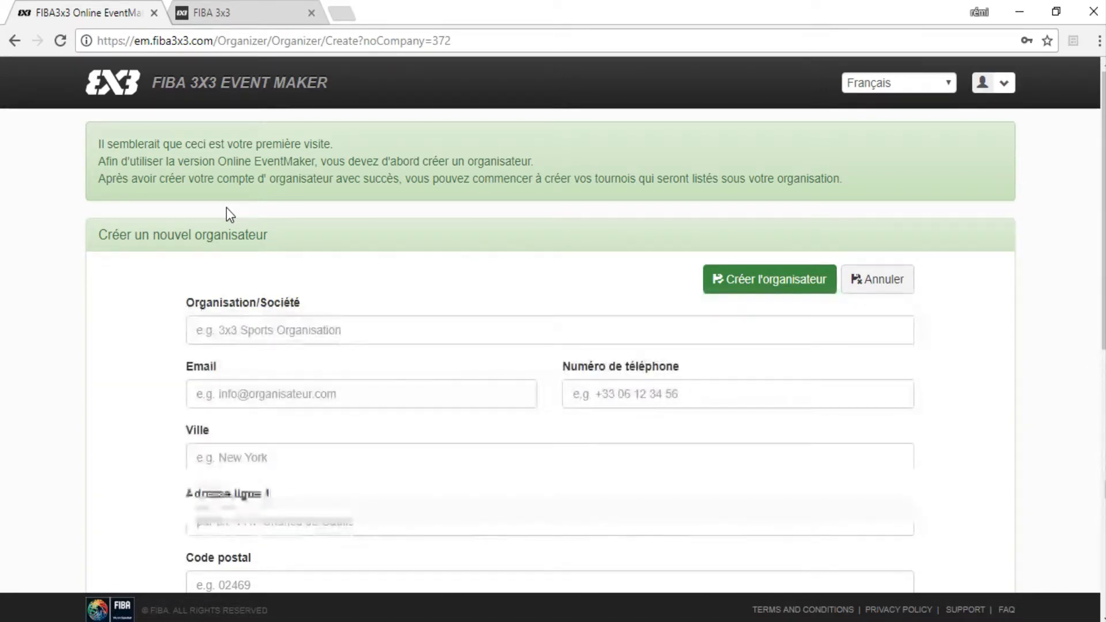
# Enter the organisation name 'My 3x3 experience' and the organizer's contact e-mail.
pyautogui.click(242, 321)
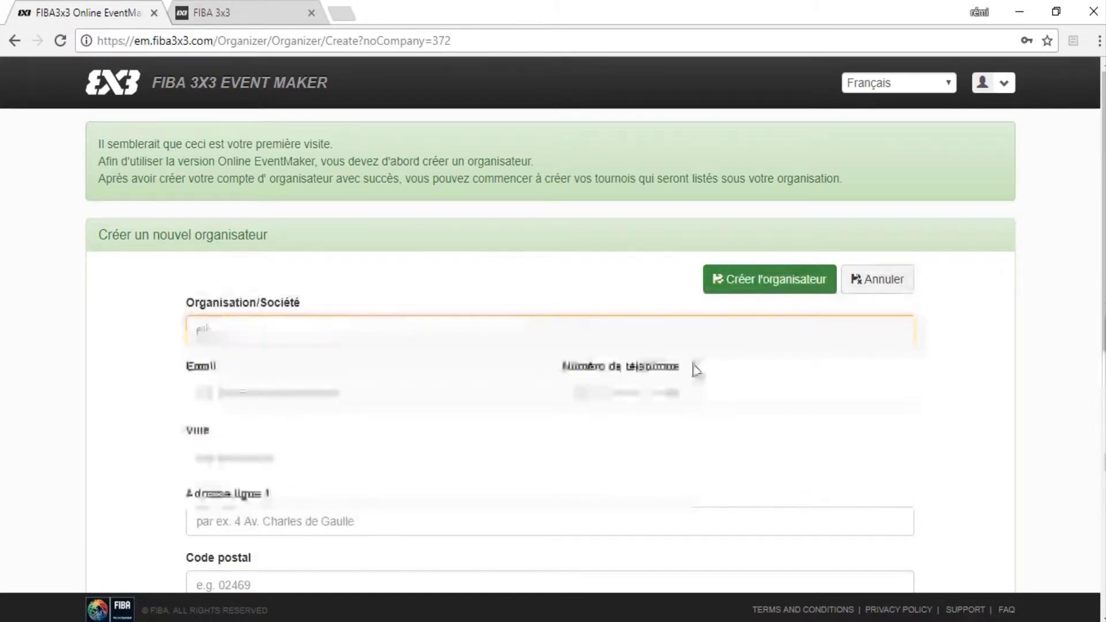
pyautogui.write('My 3')
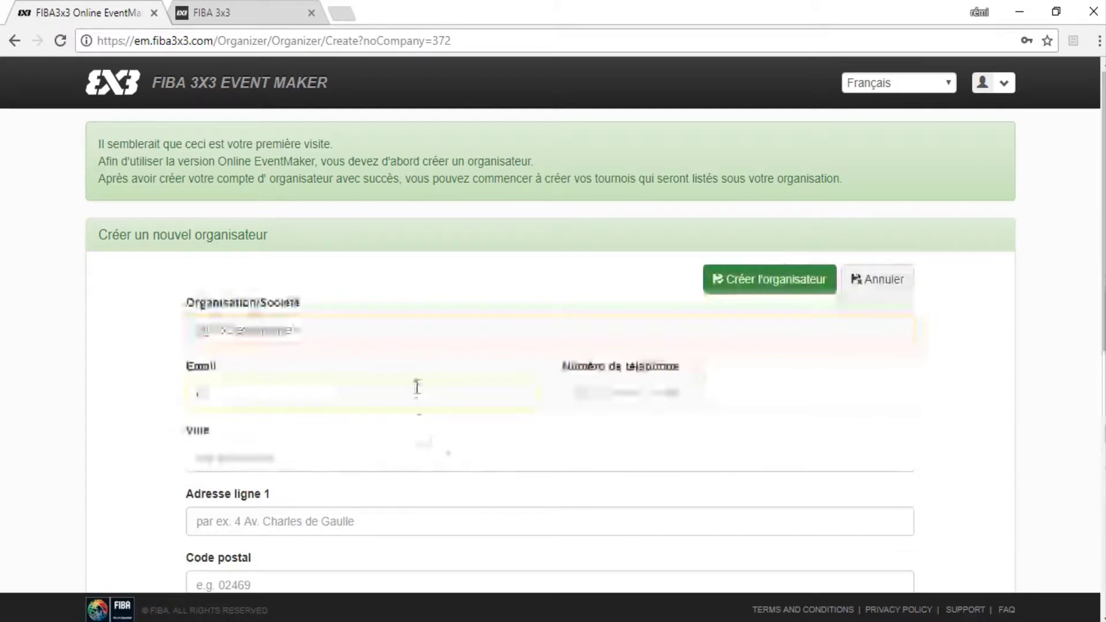
pyautogui.click(417, 387)
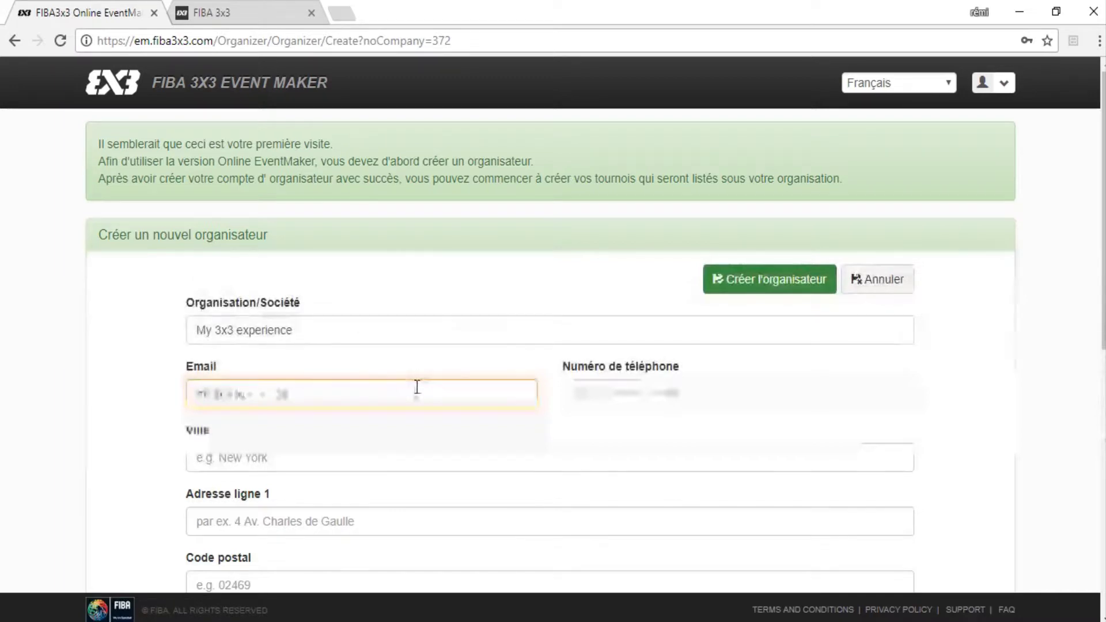
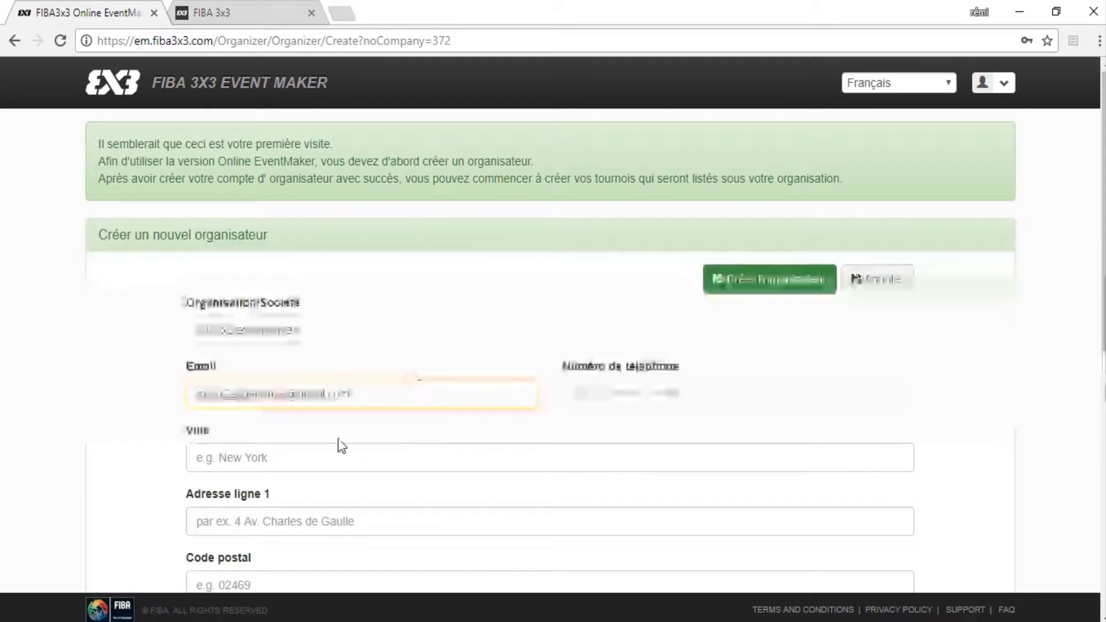
# Set the city to Paris, France and the first address line to 'champ élysée'.
pyautogui.click(311, 466)
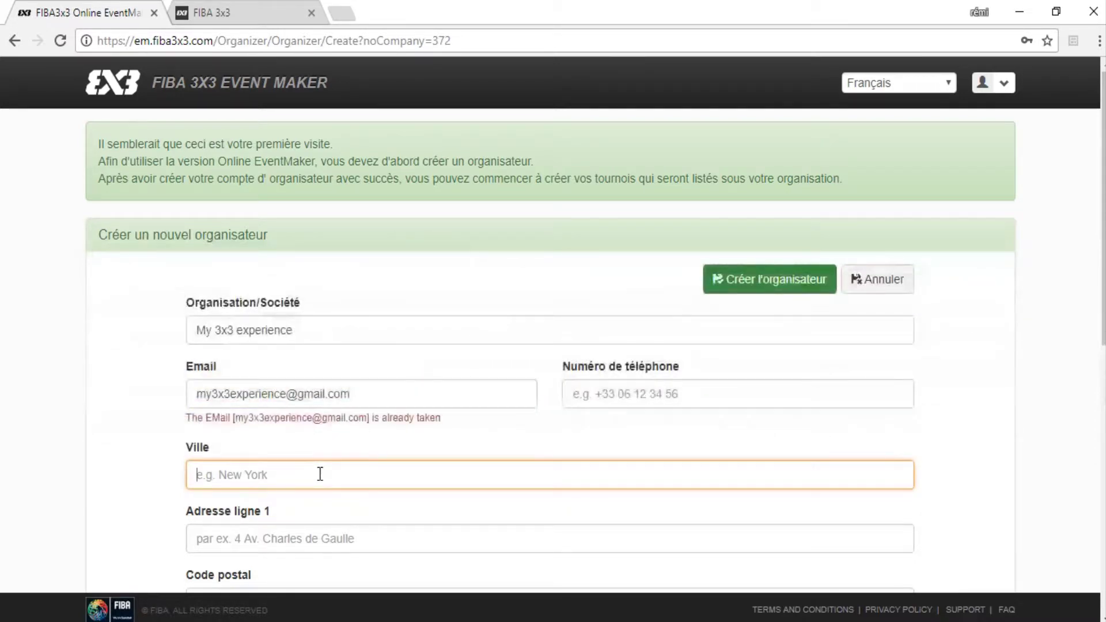
pyautogui.write('paris')
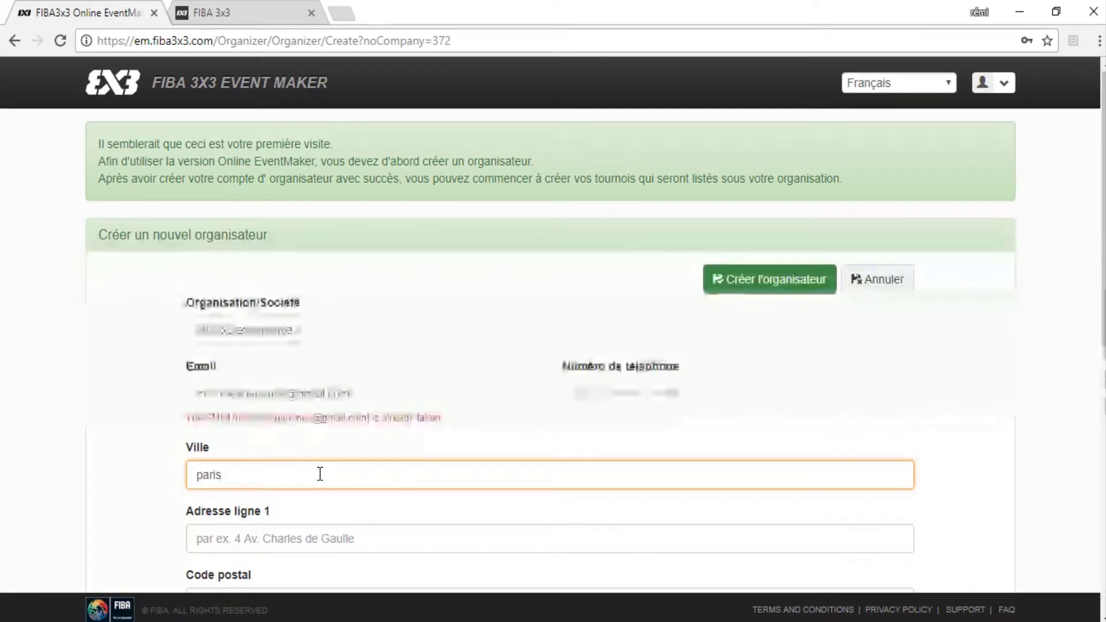
pyautogui.click(291, 506)
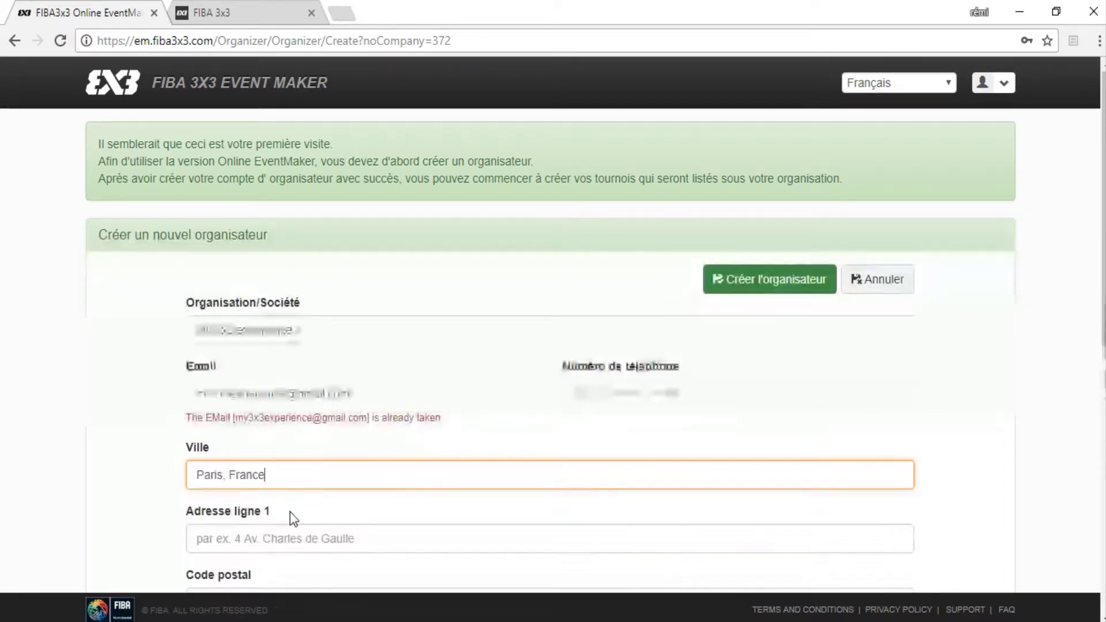
pyautogui.click(273, 538)
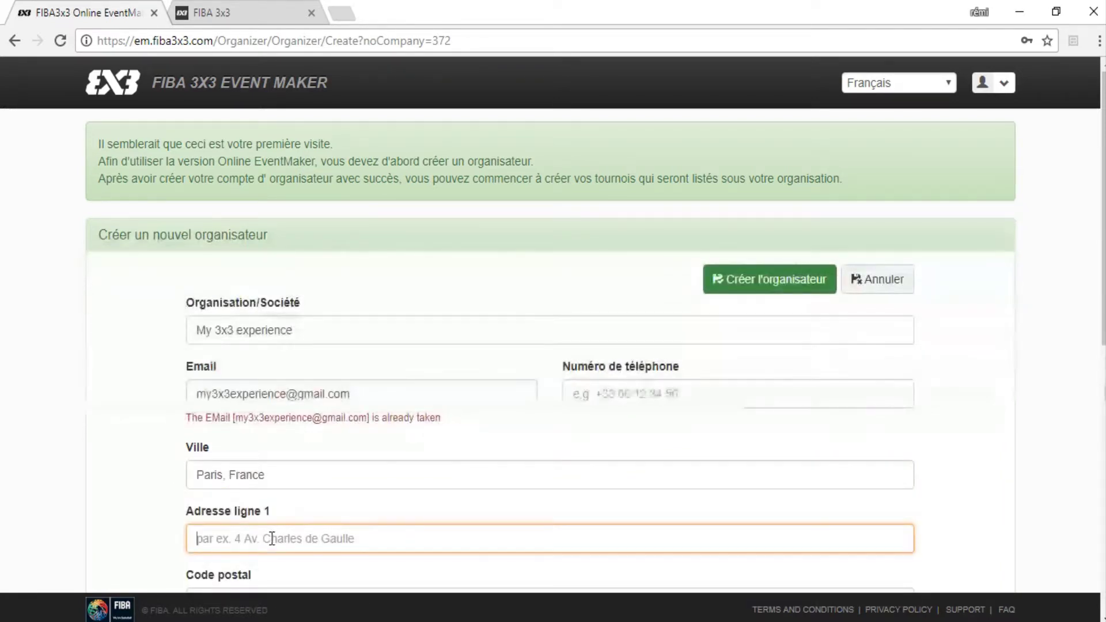
pyautogui.write('champ ')
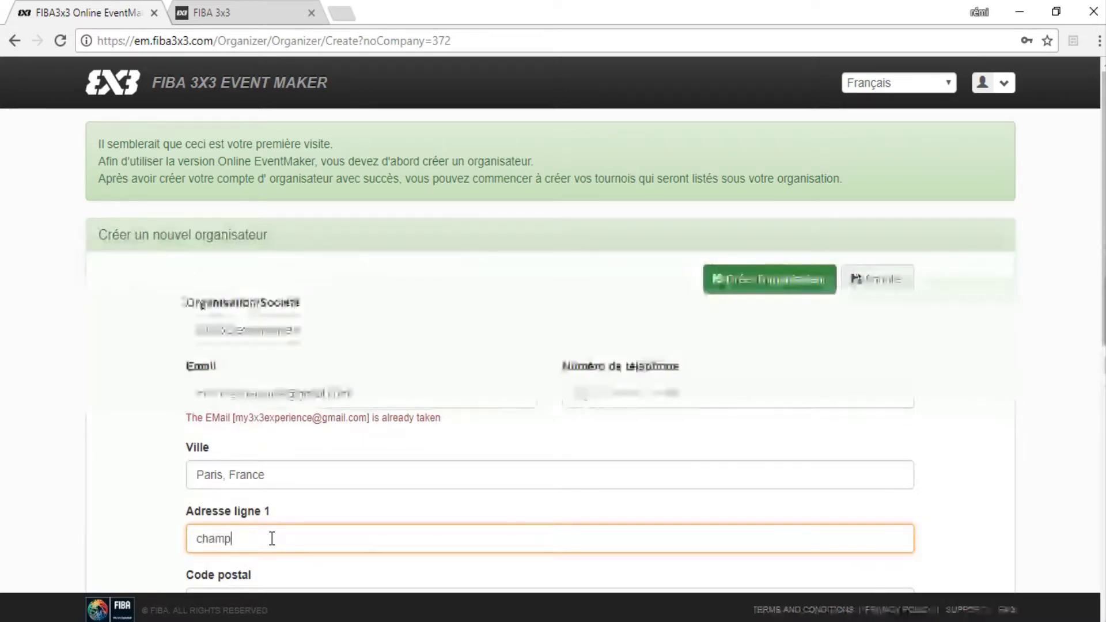
pyautogui.write('élysée')
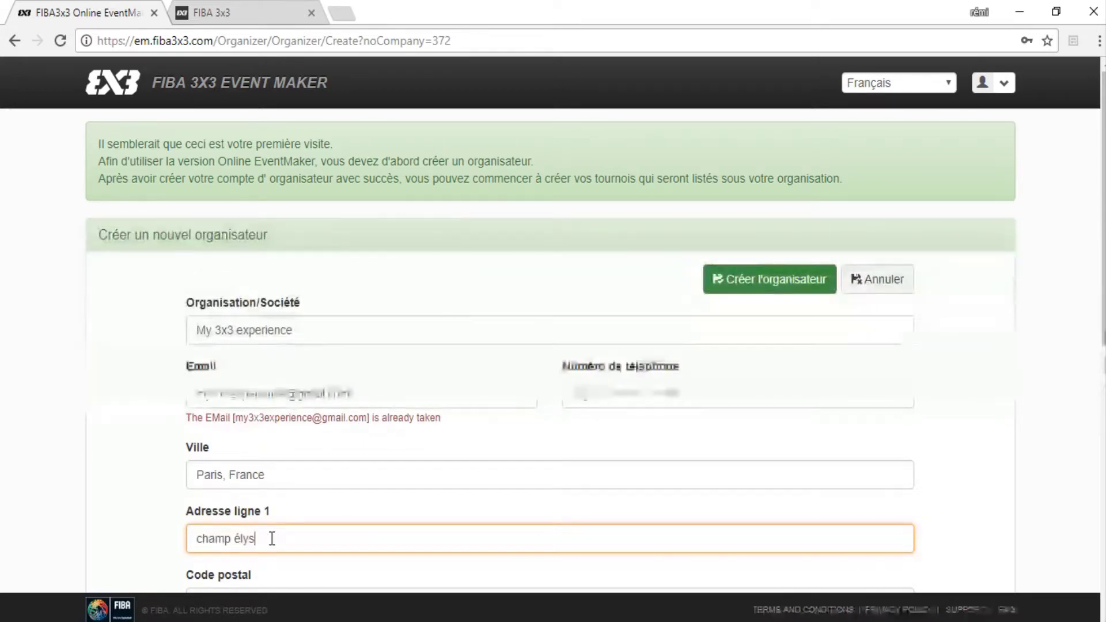
pyautogui.scroll(-3, 268, 536)
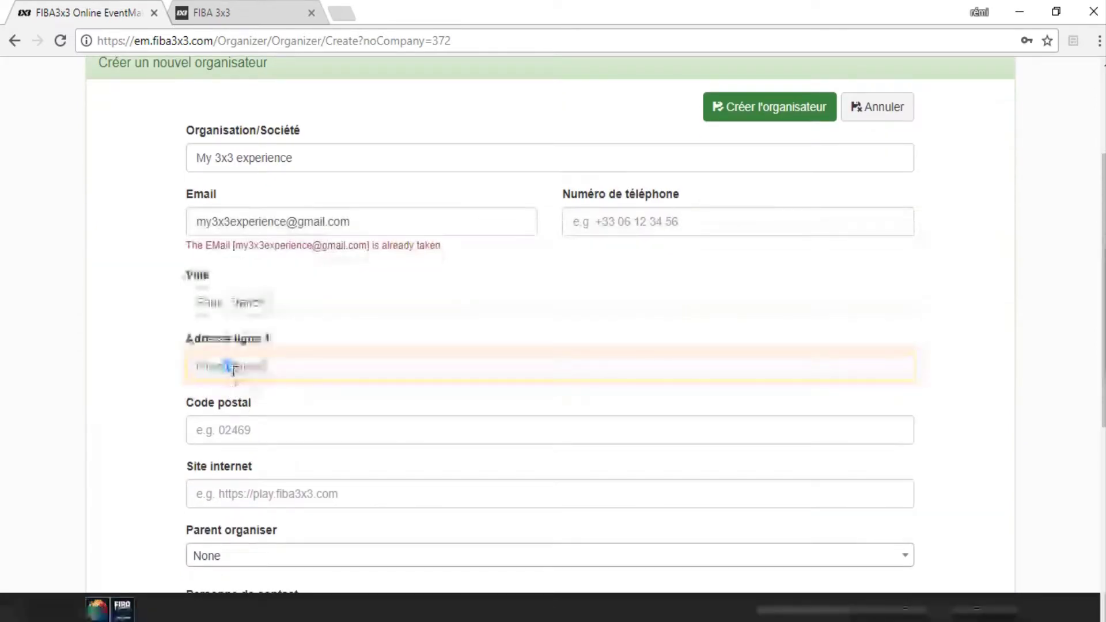
pyautogui.click(257, 434)
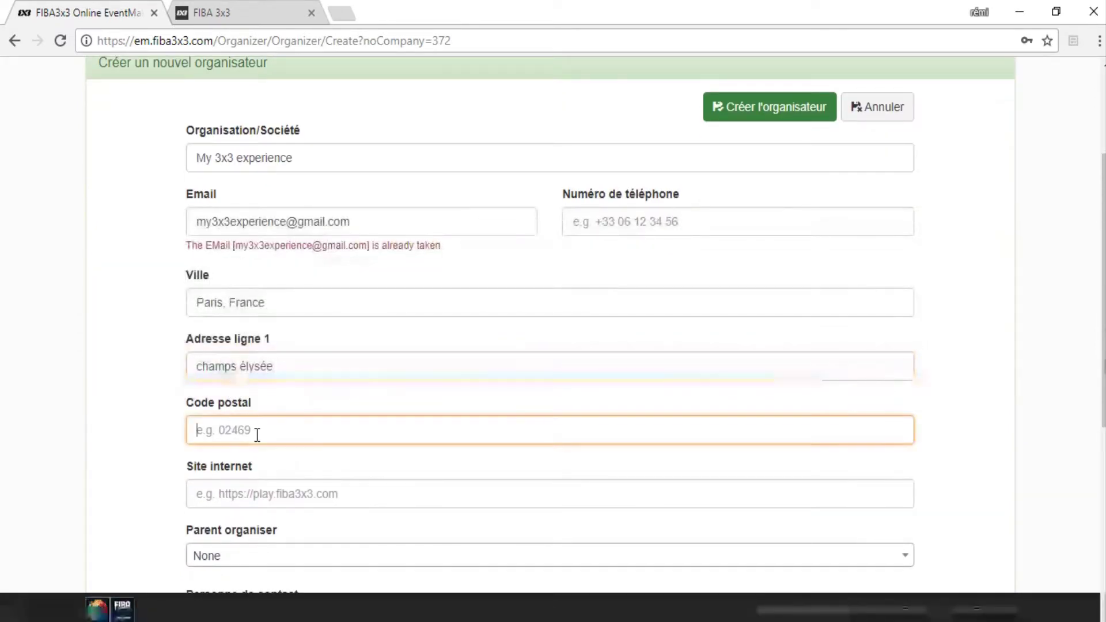
# Enter postal code 75008 and choose Assistance FFBB as the parent organiser.
pyautogui.write('75008')
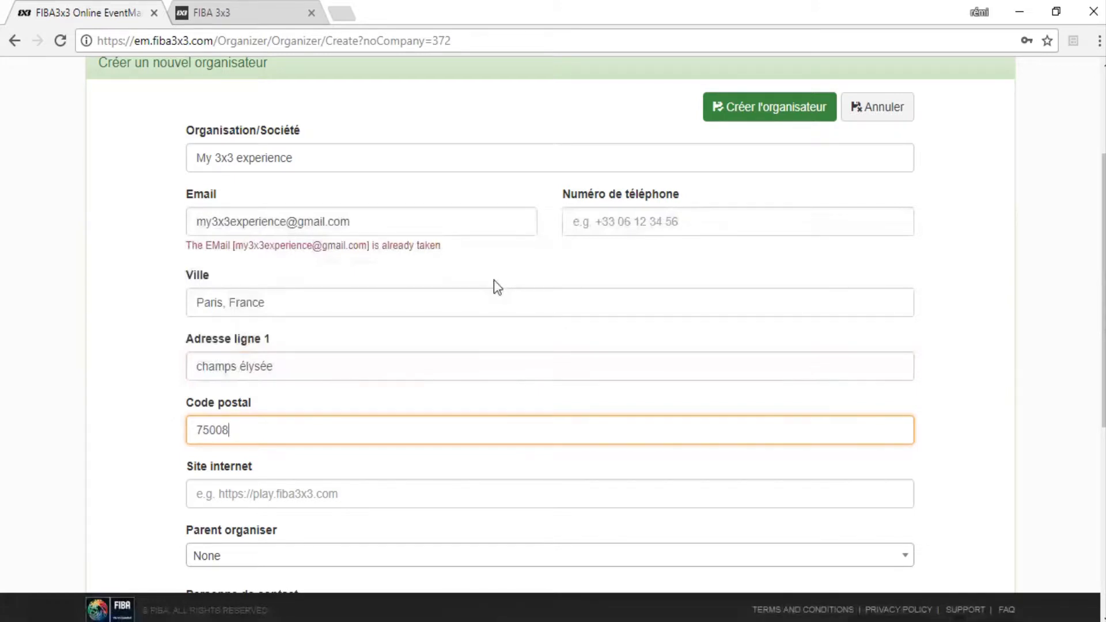
pyautogui.scroll(-3, 388, 348)
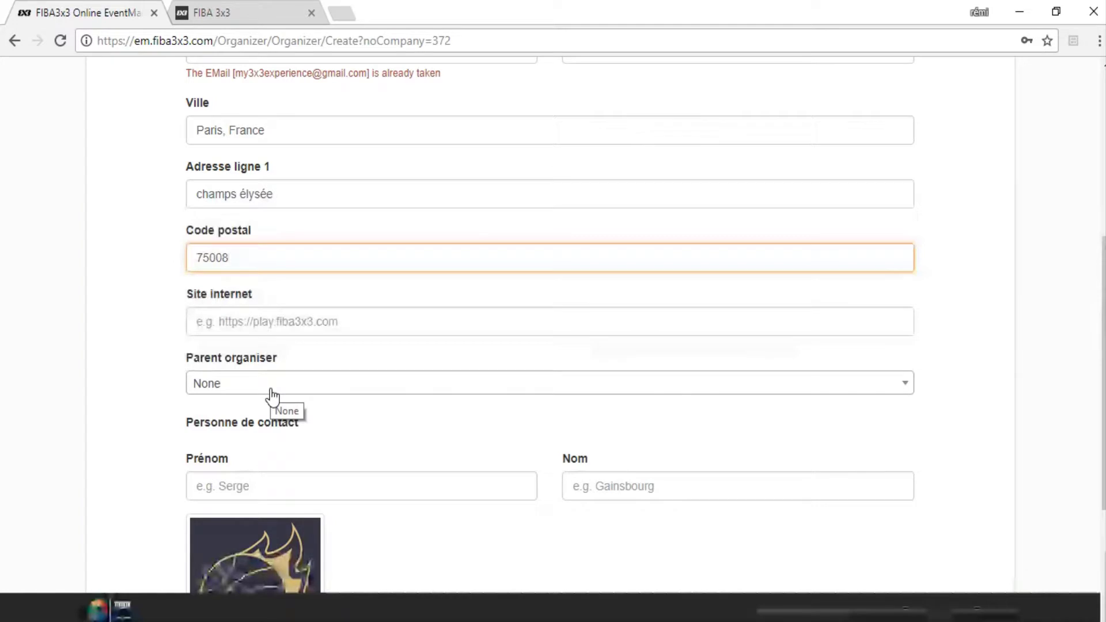
pyautogui.click(271, 396)
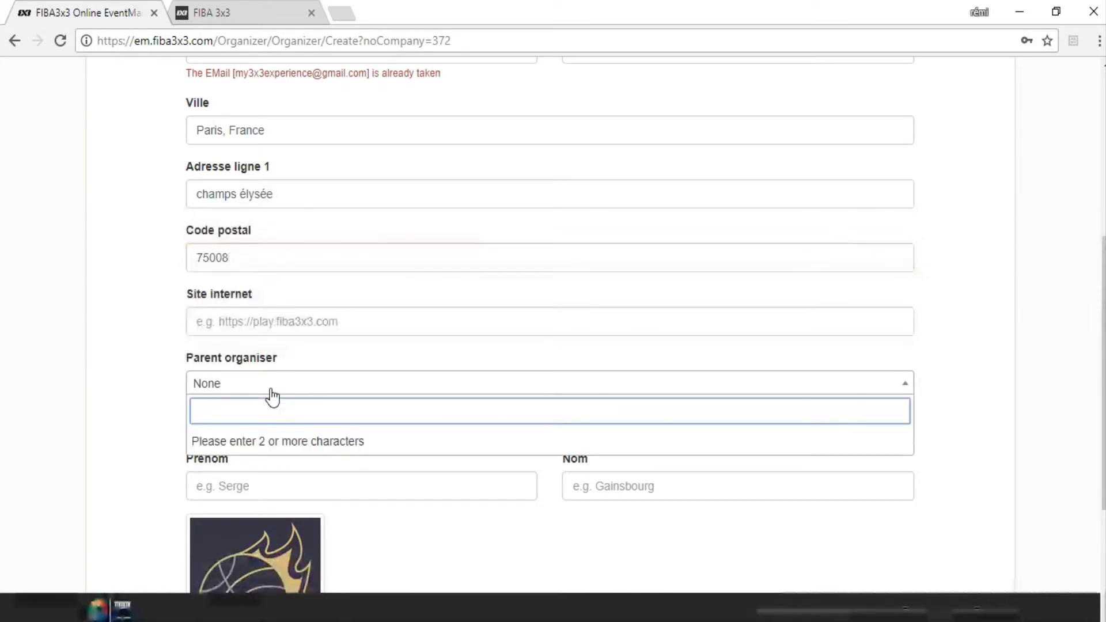
pyautogui.write('supp')
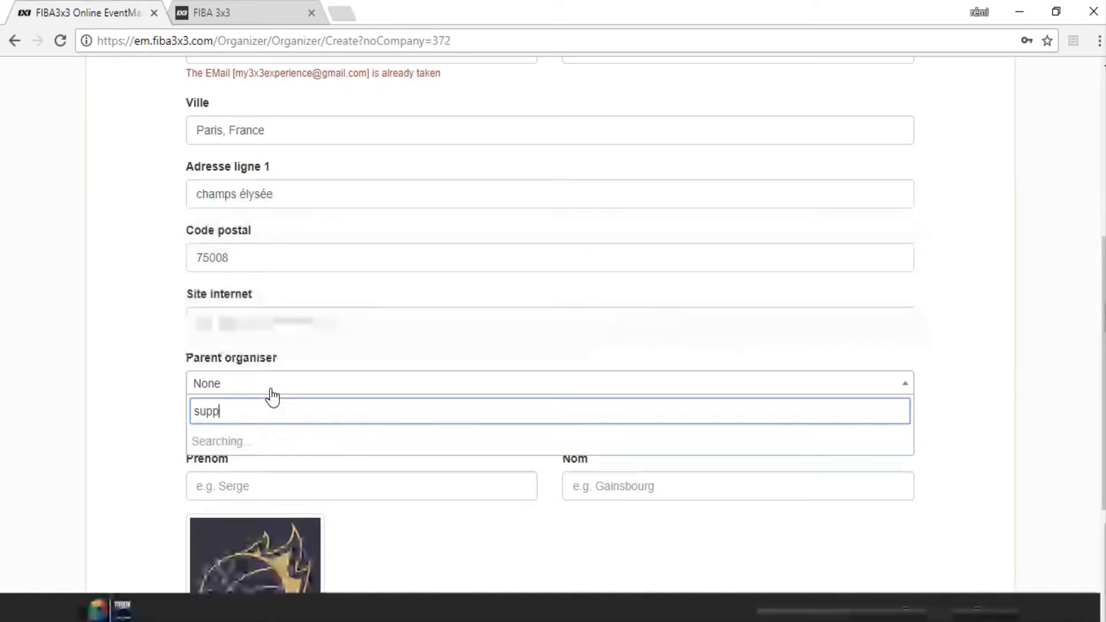
pyautogui.write('ort')
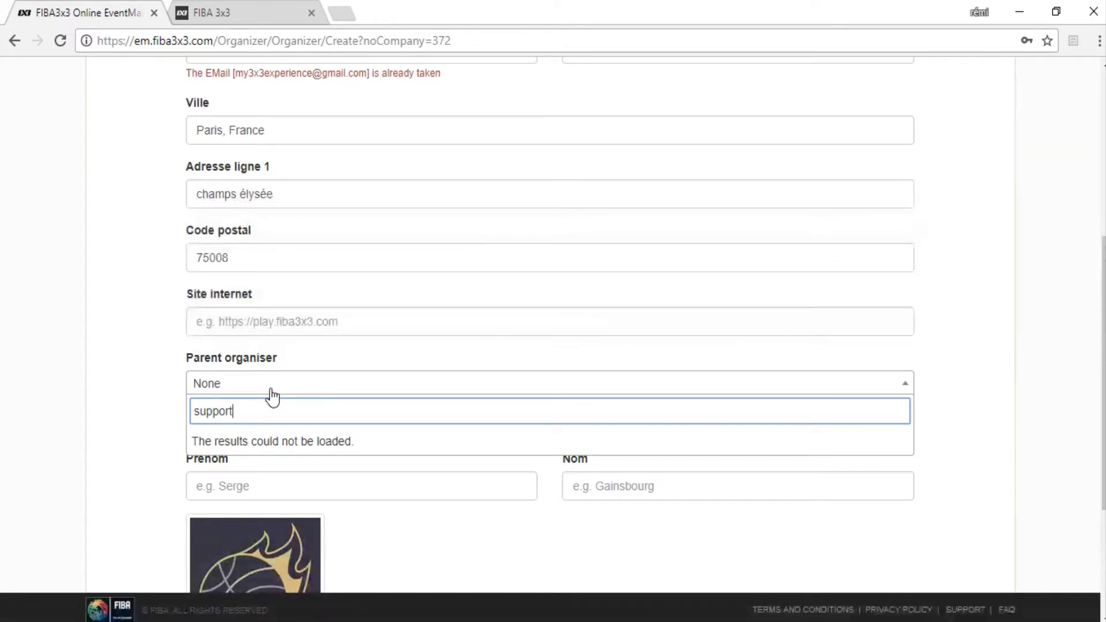
pyautogui.hotkey('ctrl', 'a')
pyautogui.write('ff')
pyautogui.press('BackSpace')
pyautogui.write('fbb')
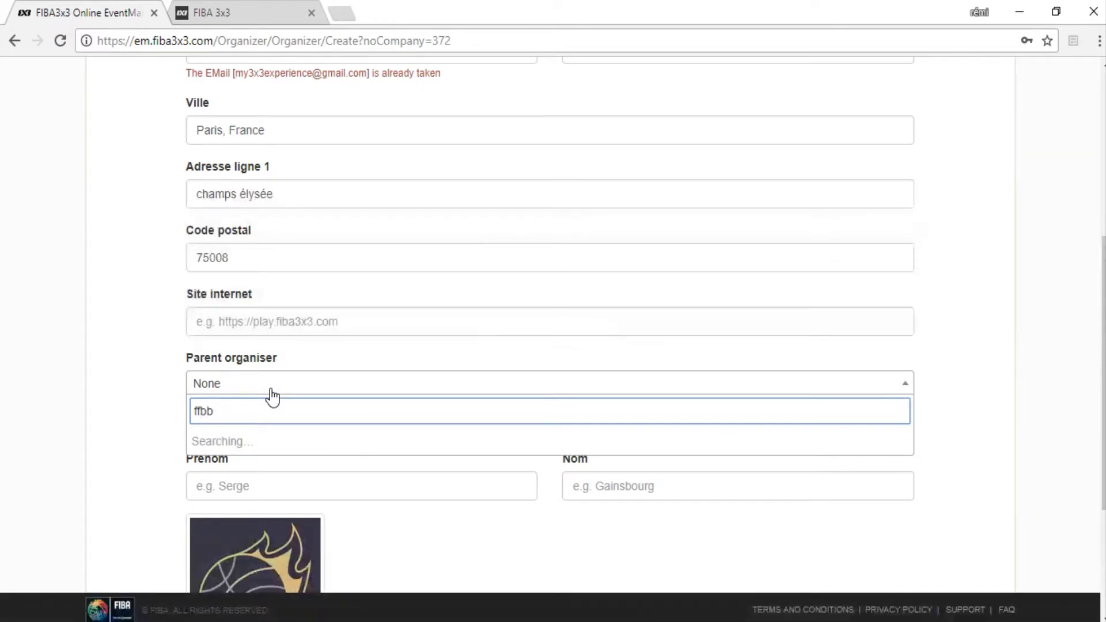
pyautogui.click(250, 445)
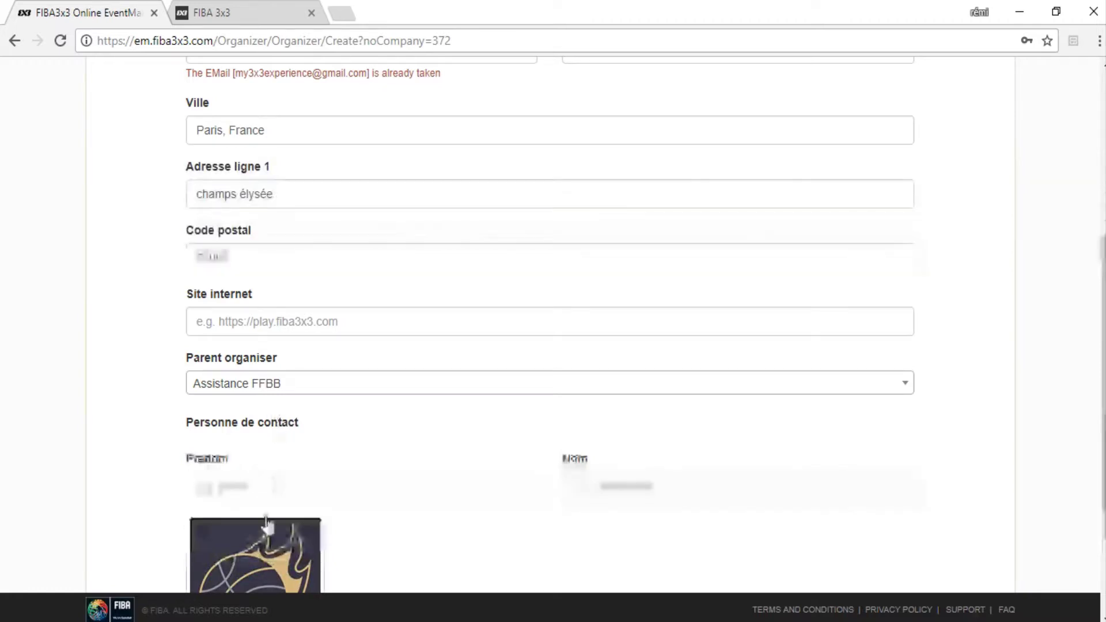
# Fill in the contact person's first name and last name.
pyautogui.click(272, 486)
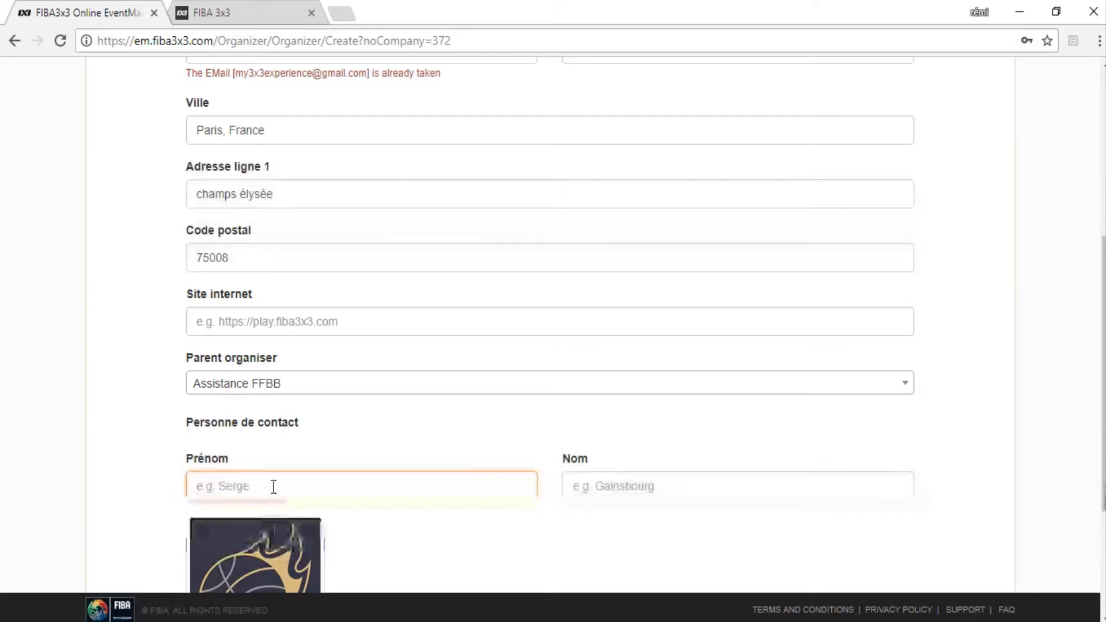
pyautogui.press('Tab')
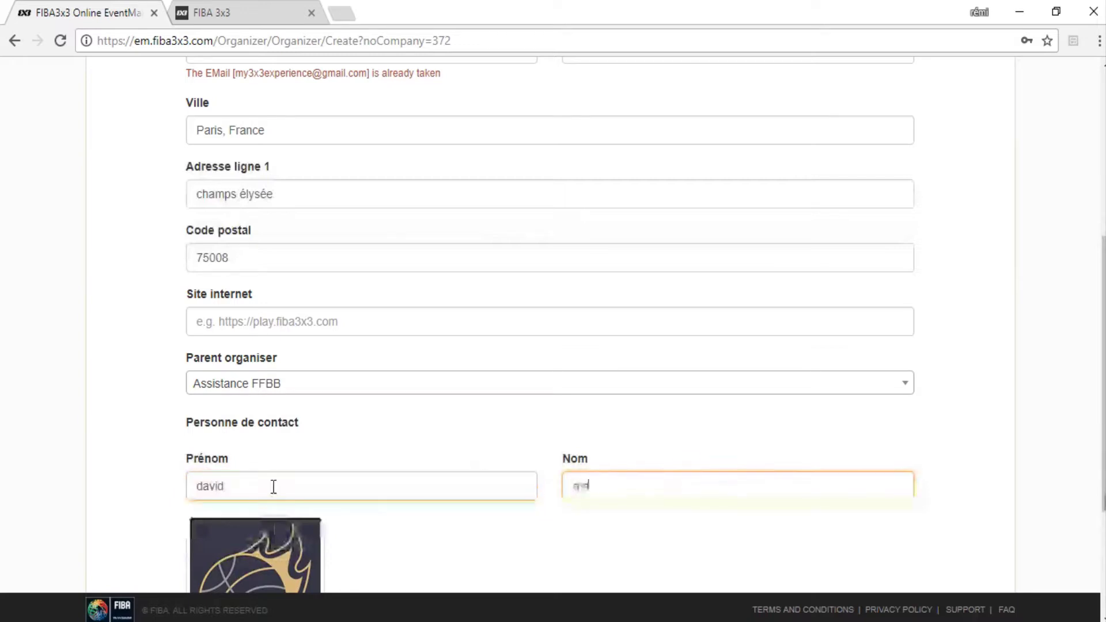
pyautogui.scroll(-3, 259, 438)
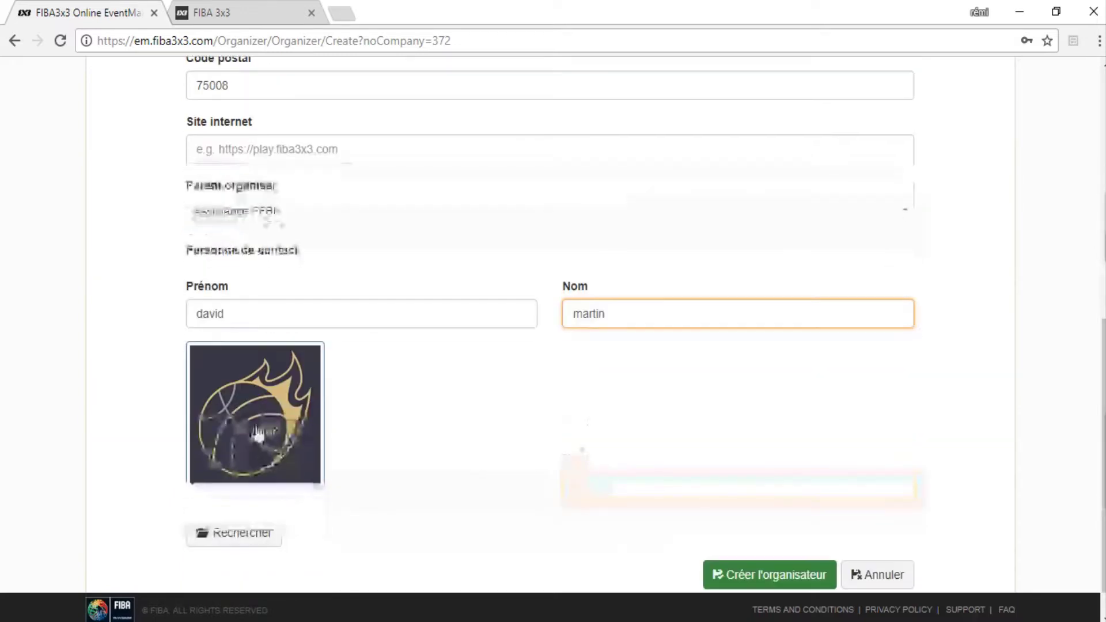
pyautogui.click(262, 391)
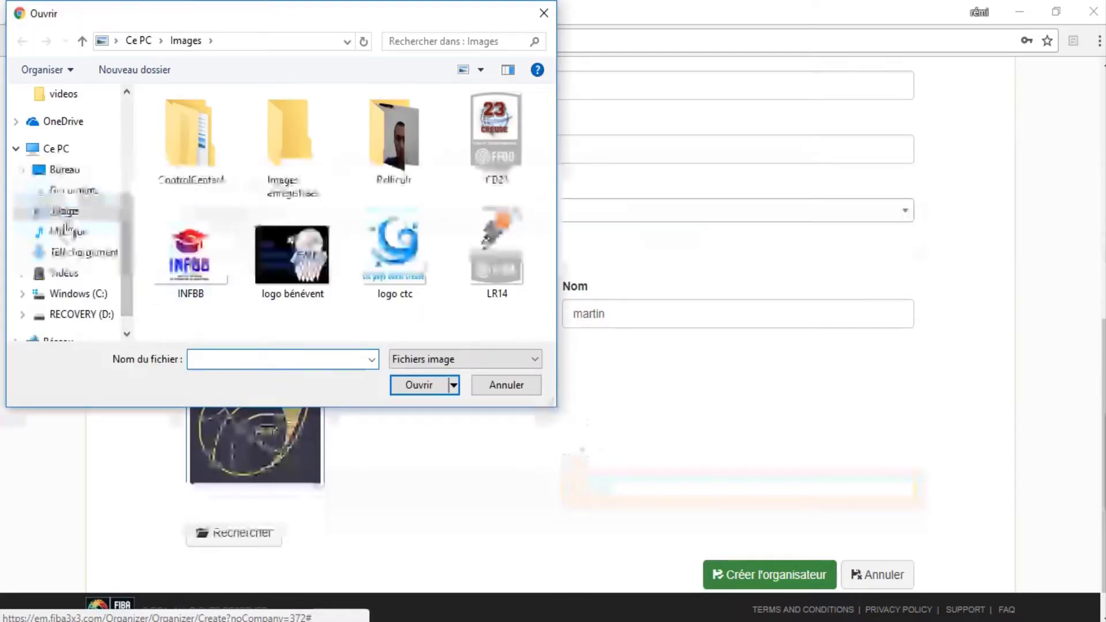
# Pick the INFBB image from the Images folder and upload it as the logo.
pyautogui.click(65, 212)
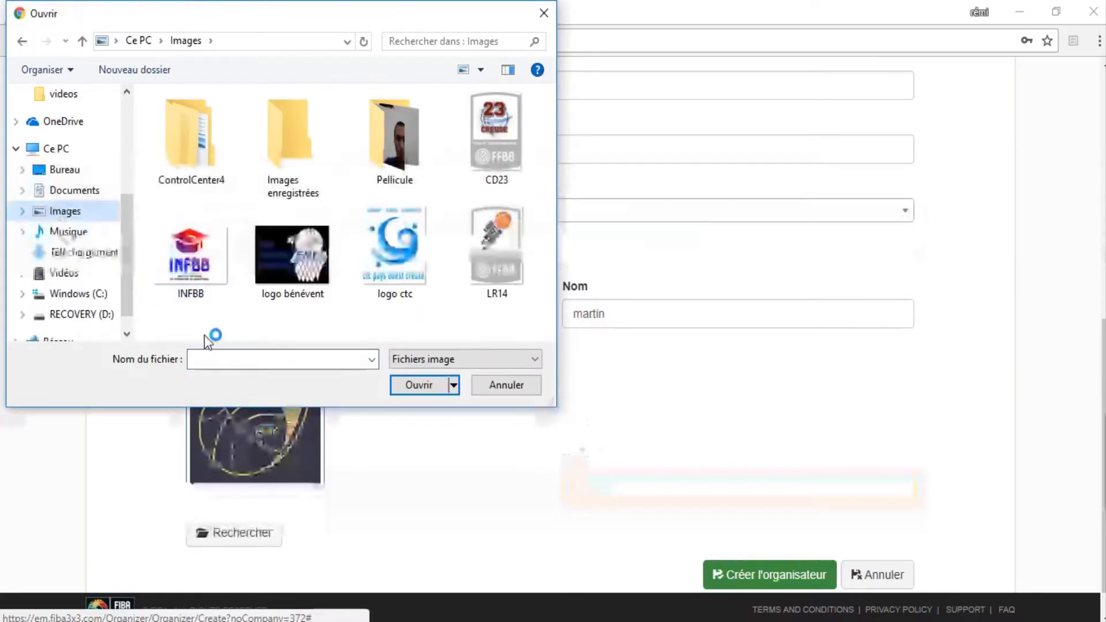
pyautogui.click(190, 263)
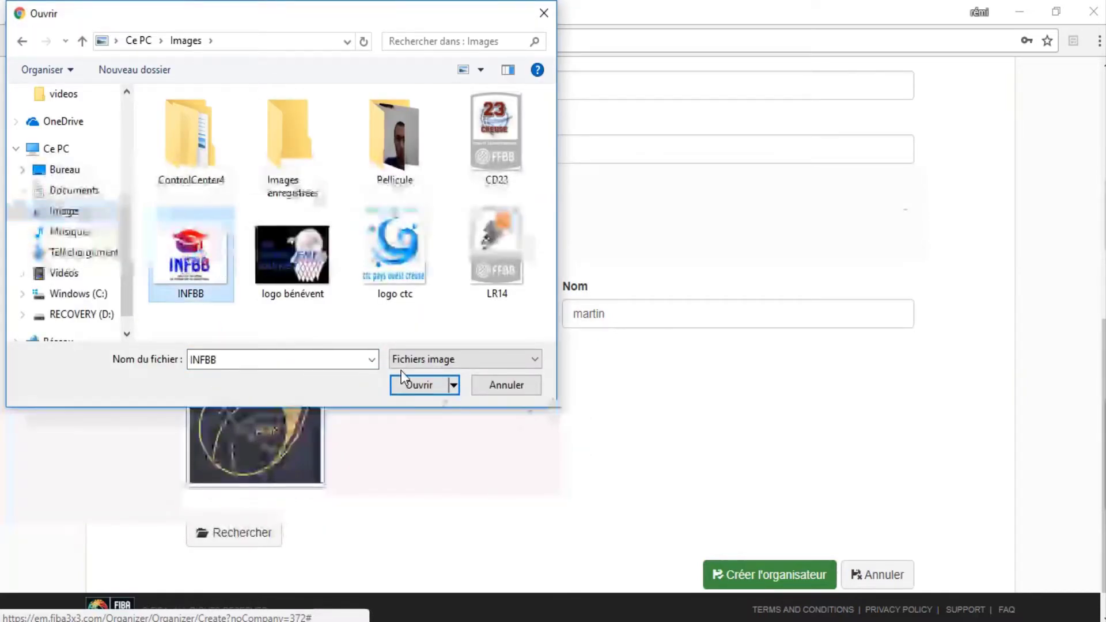
pyautogui.click(414, 386)
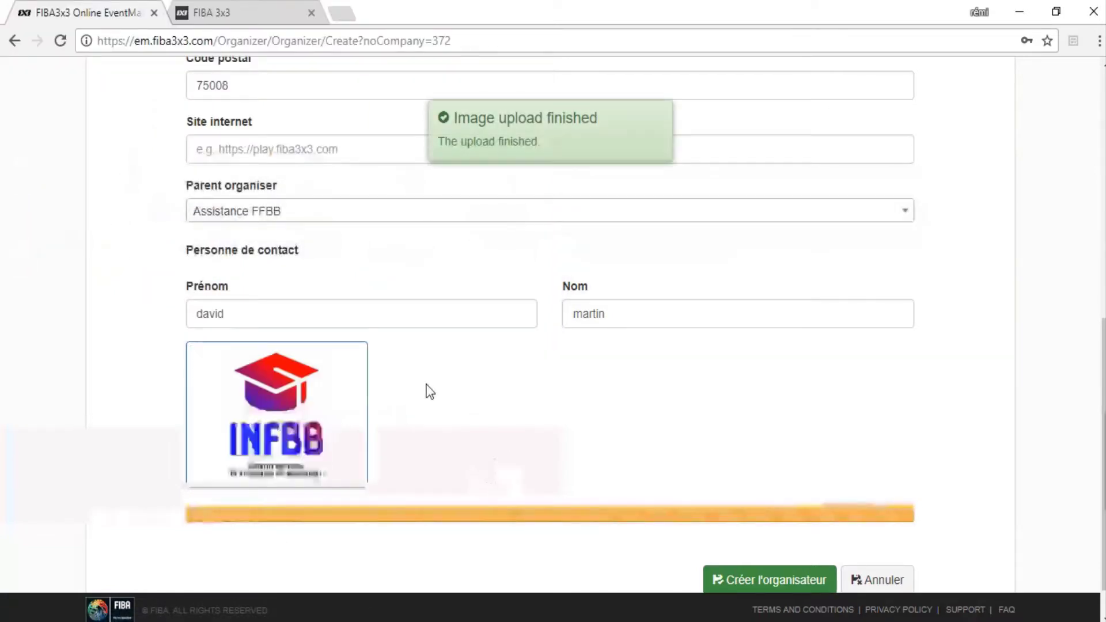
# Submit the organiser form, which reports the e-mail is already taken.
pyautogui.scroll(8, 429, 392)
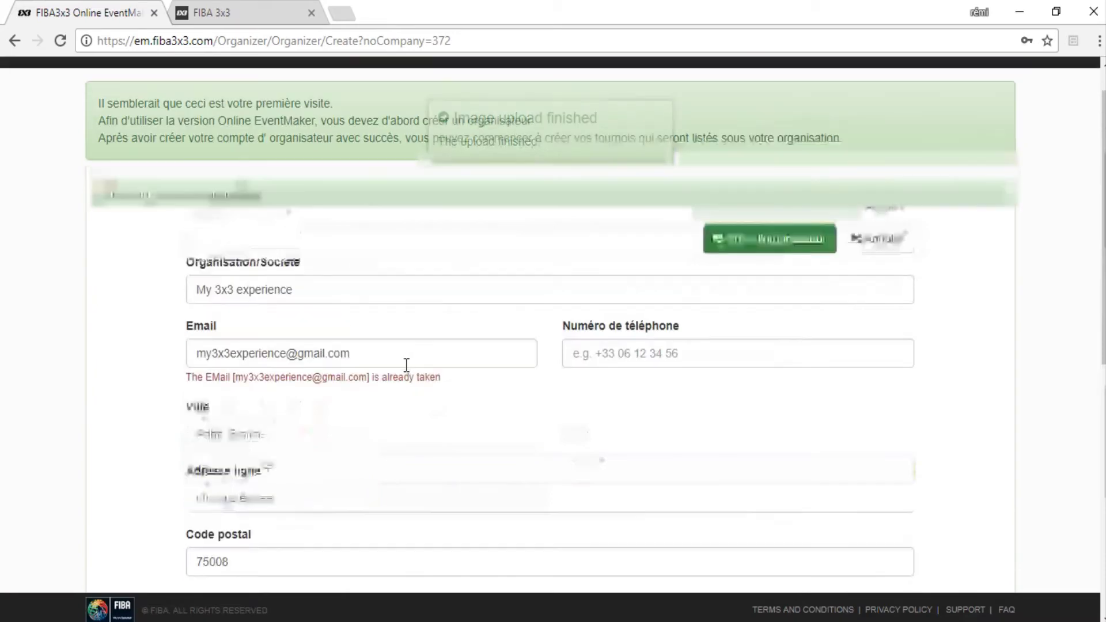
pyautogui.scroll(-6, 407, 365)
pyautogui.scroll(3, 407, 371)
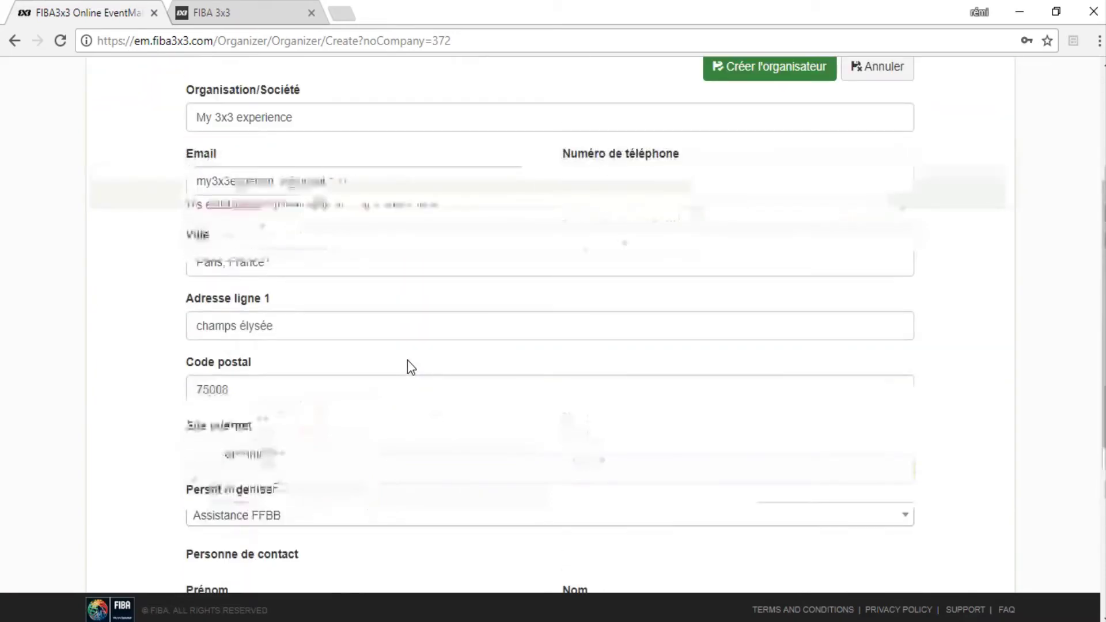
pyautogui.scroll(-5, 410, 368)
pyautogui.click(758, 533)
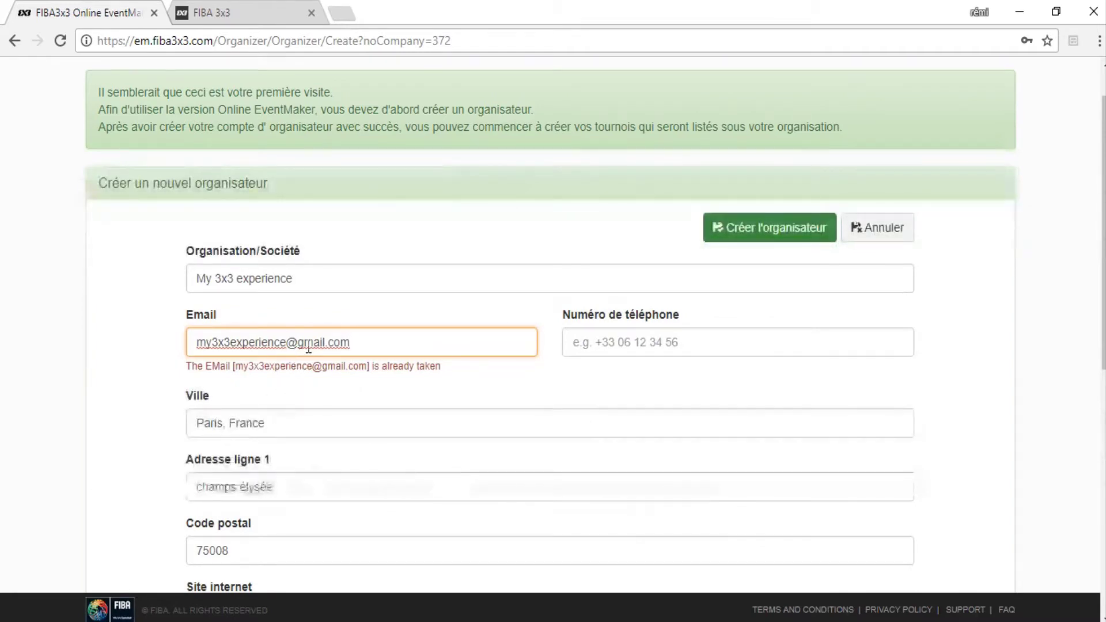
# Change the organiser e-mail's domain to laposte.net.
pyautogui.moveTo(361, 340); pyautogui.dragTo(148, 358)
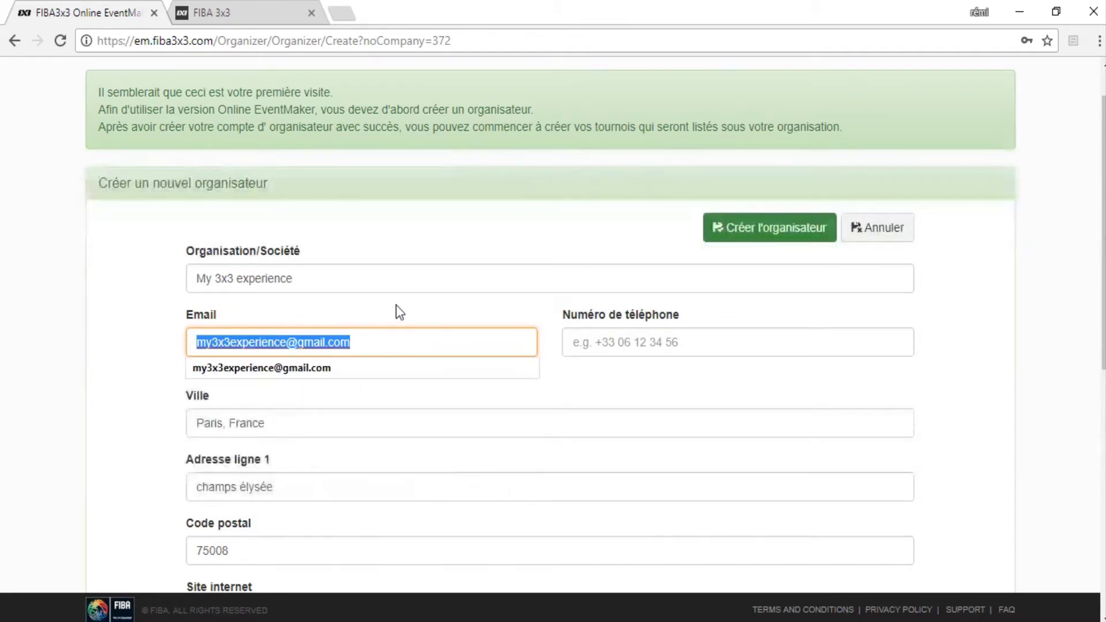
pyautogui.click(346, 343)
pyautogui.moveTo(350, 343); pyautogui.dragTo(298, 343)
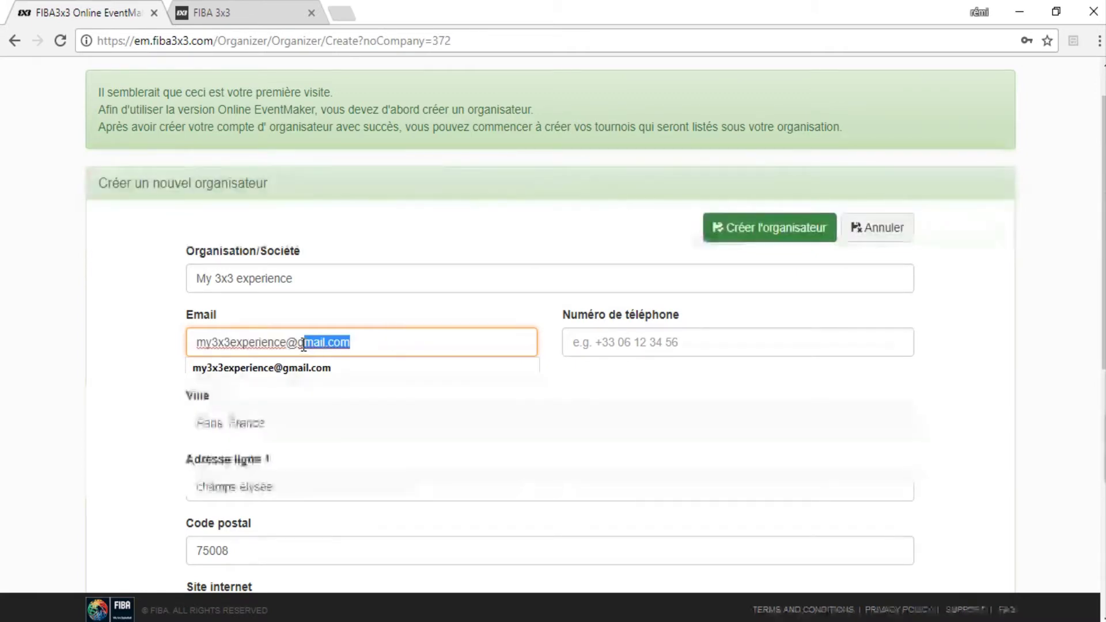
pyautogui.write('lapos')
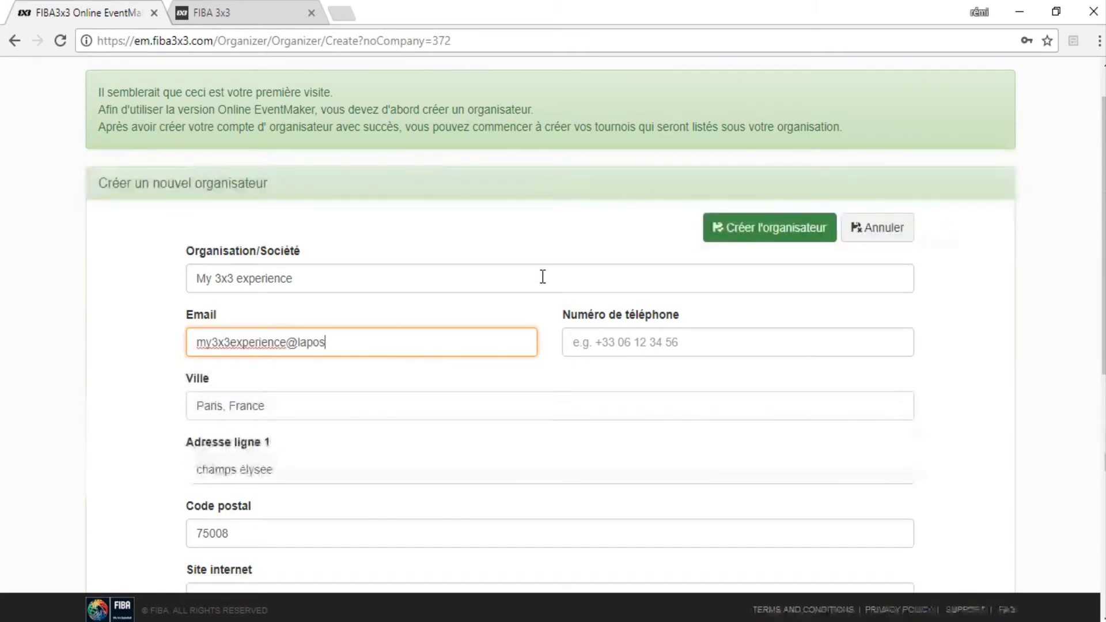
pyautogui.write('te.net')
pyautogui.scroll(-5, 530, 294)
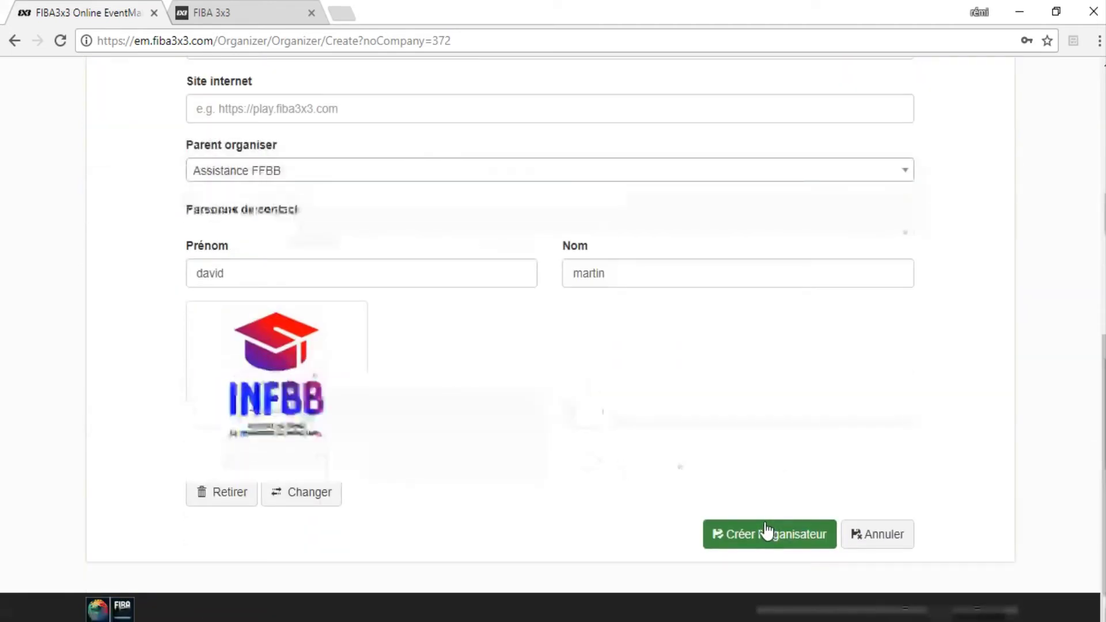
# Create the organiser and review the My 3x3 experience overview with its INFBB logo.
pyautogui.click(766, 529)
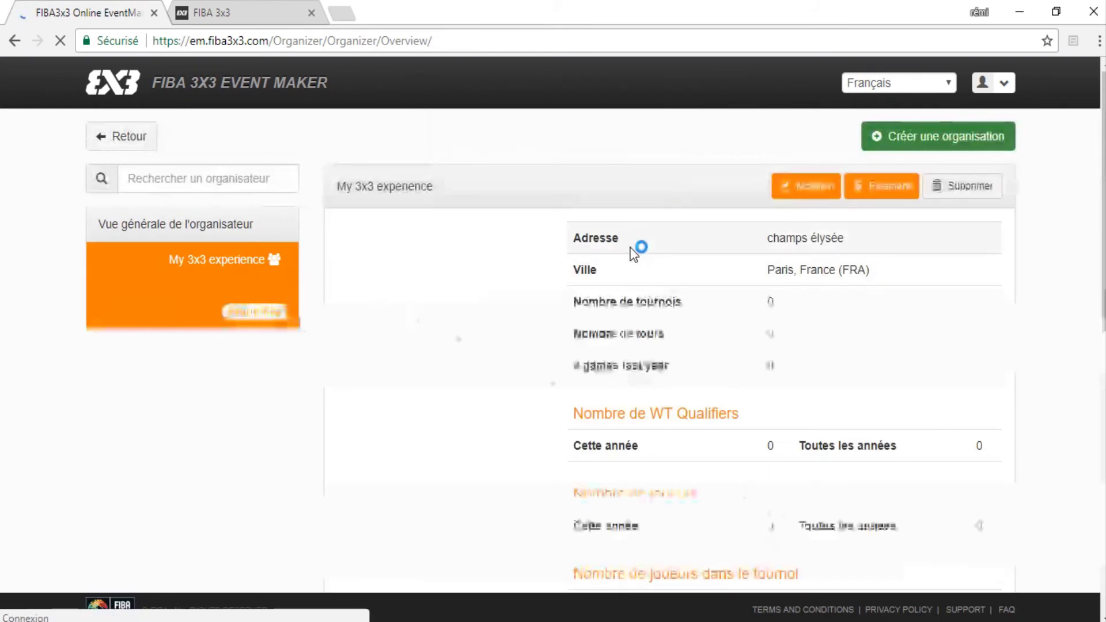
pyautogui.scroll(-7, 634, 249)
pyautogui.scroll(7, 617, 353)
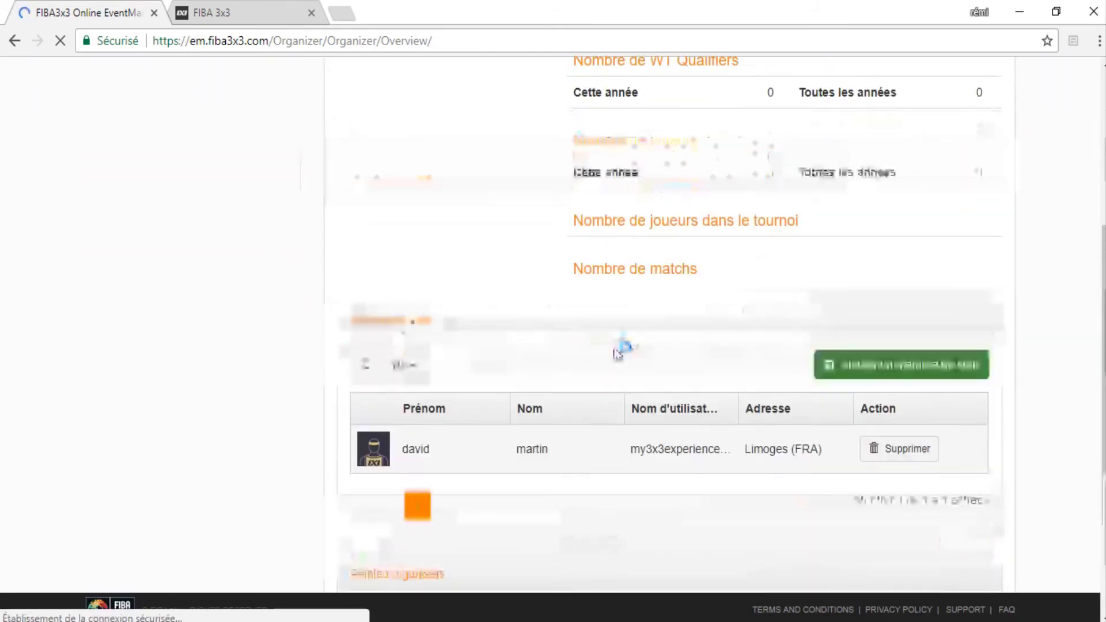
pyautogui.scroll(-5, 295, 224)
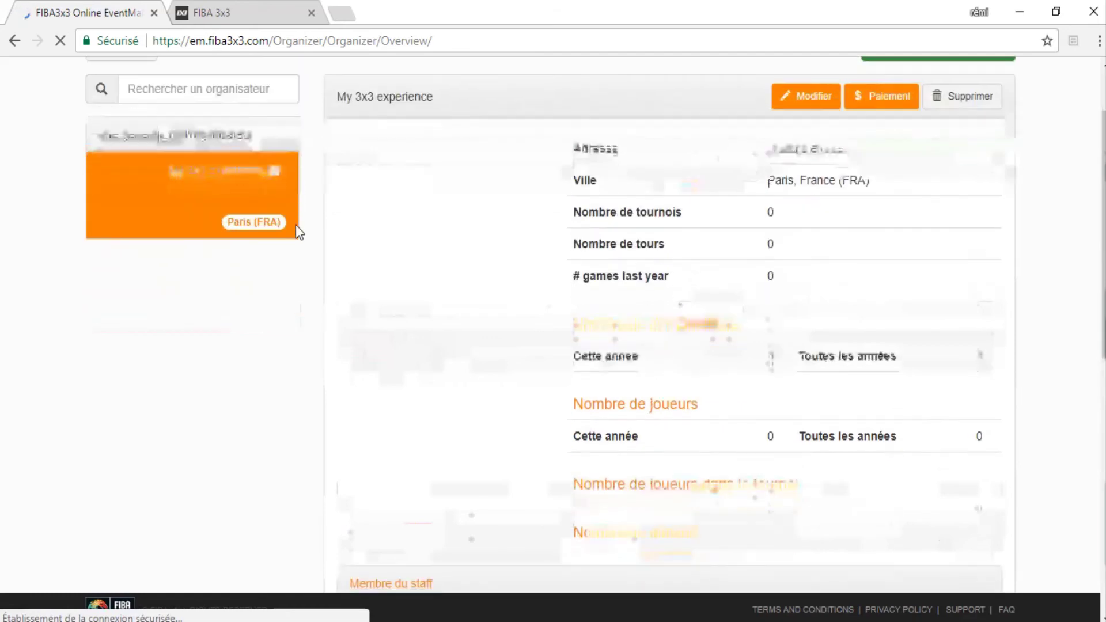
pyautogui.scroll(5, 296, 225)
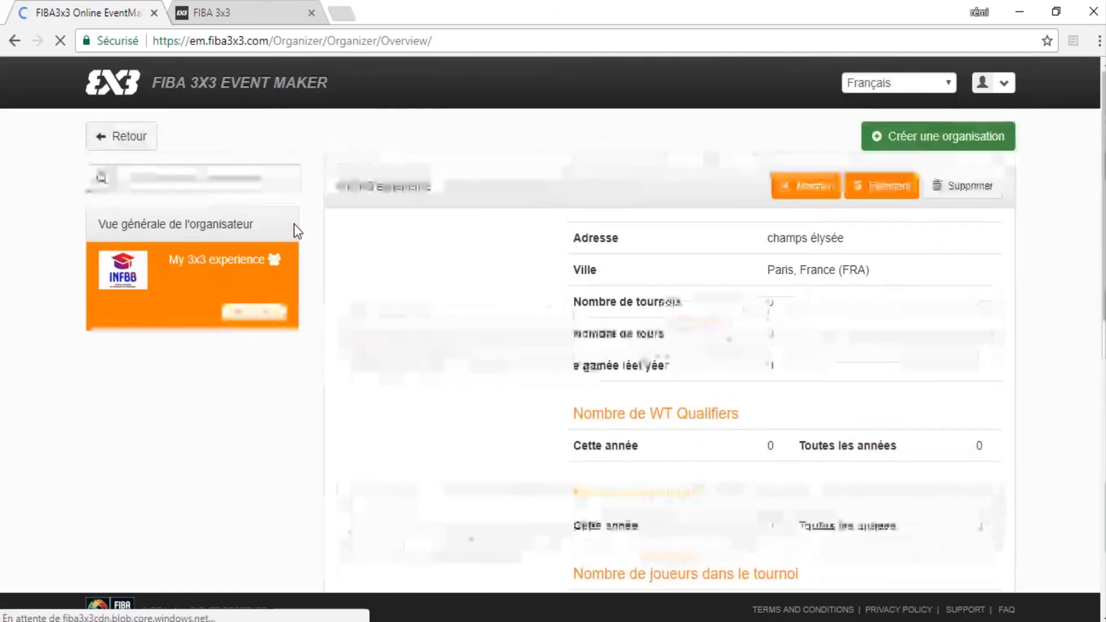